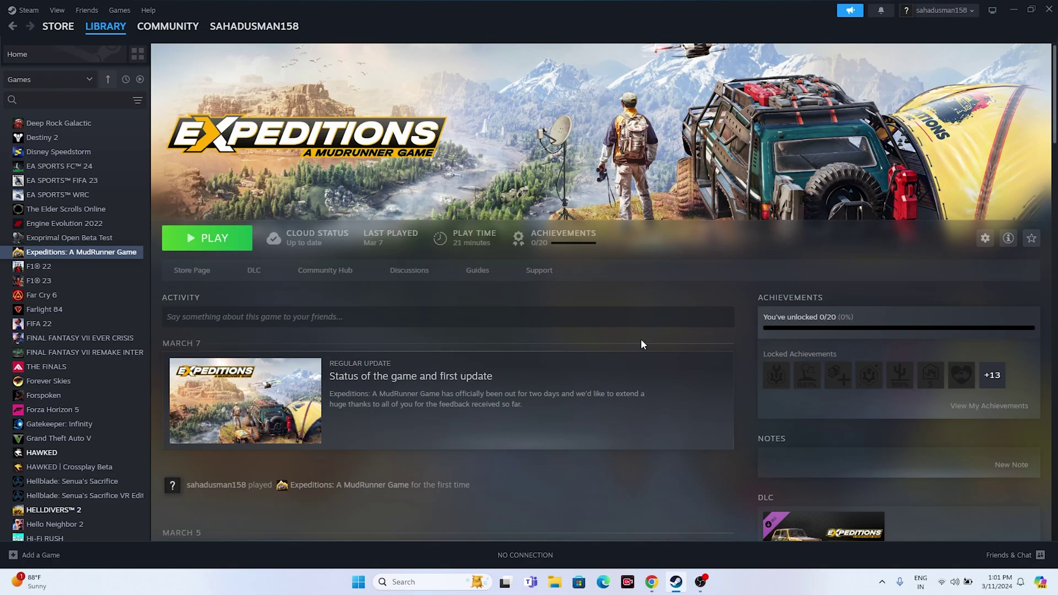
# - Bring up the computer's power options and close them again
pyautogui.click(360, 584)
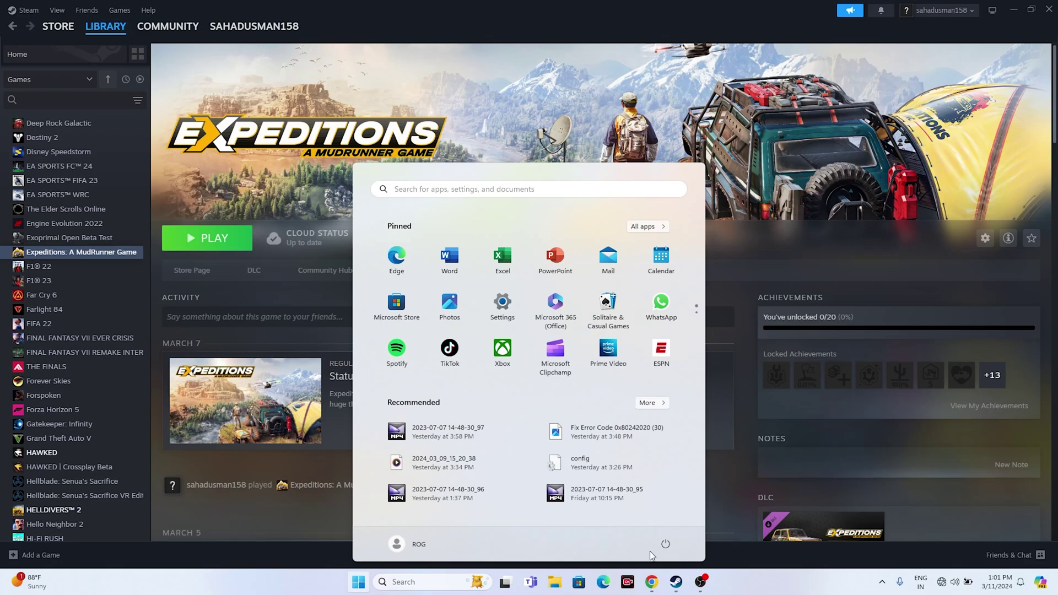
pyautogui.click(665, 545)
pyautogui.click(716, 545)
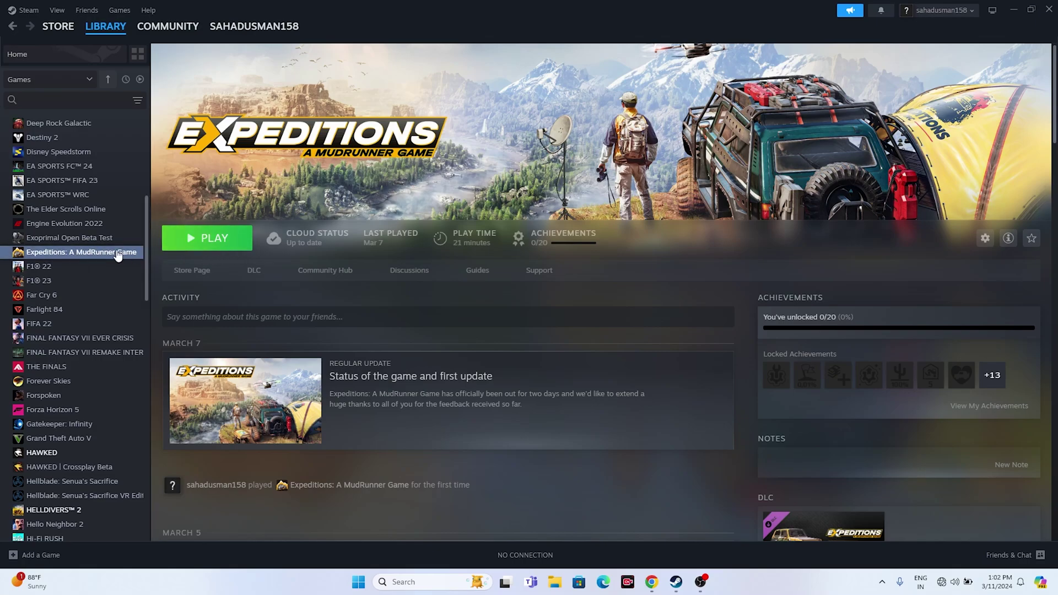
# - Open the installation folder of Expeditions: A MudRunner Game from the installed files section of its Steam properties
pyautogui.rightClick(72, 254)
pyautogui.click(88, 339)
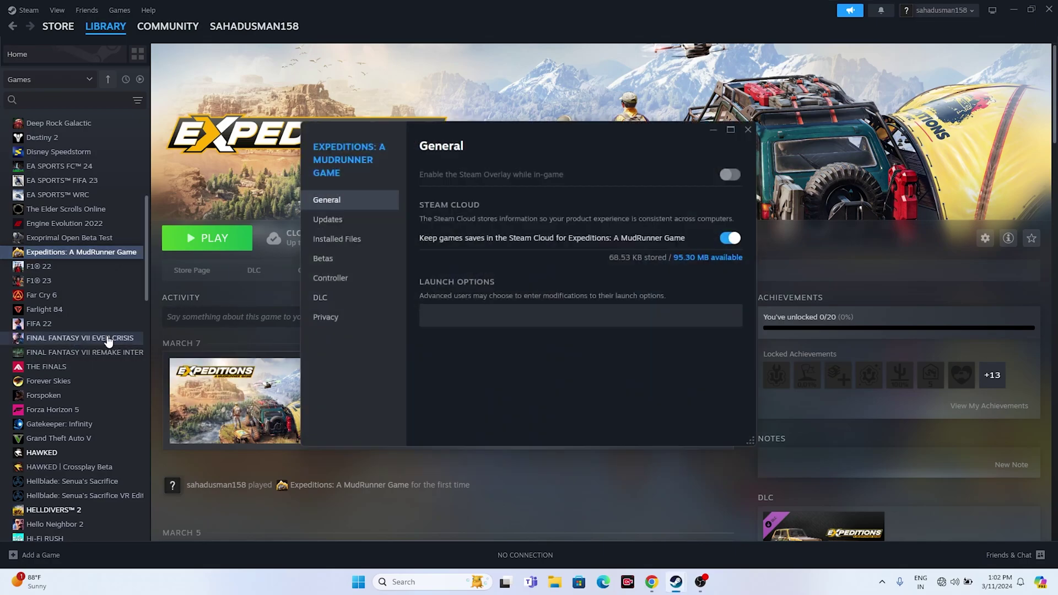
pyautogui.click(350, 239)
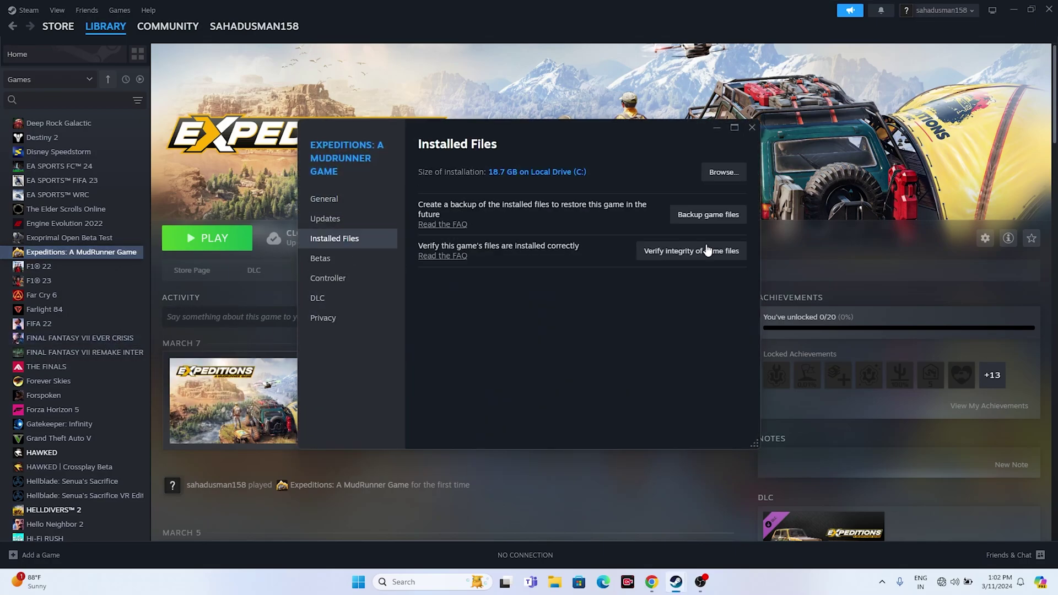
pyautogui.click(727, 173)
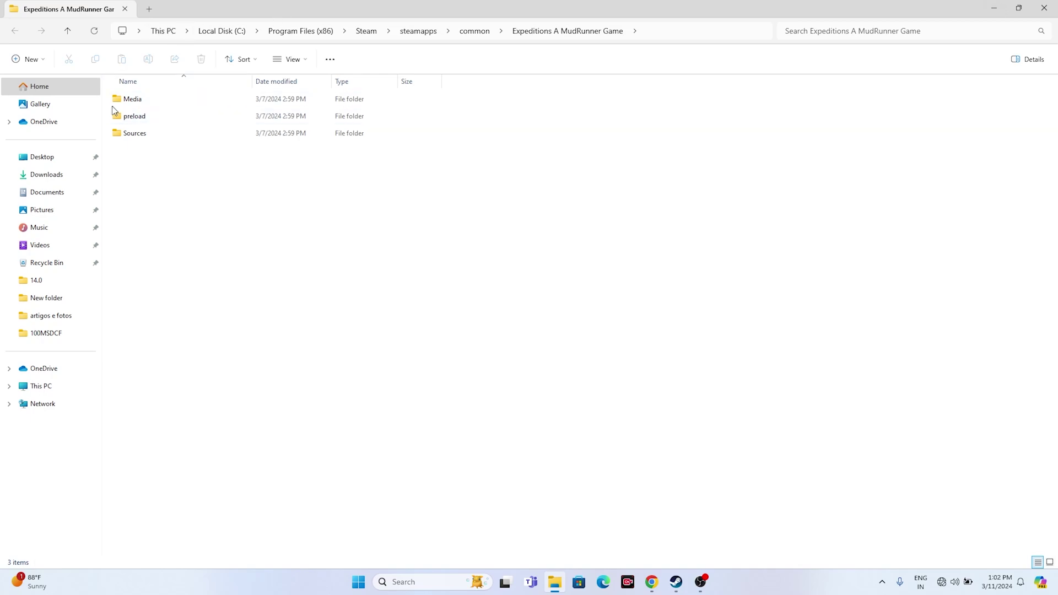
# - Look inside the Media folder and its Mod Templates subfolder, and return to the game's main folder
pyautogui.doubleClick(158, 101)
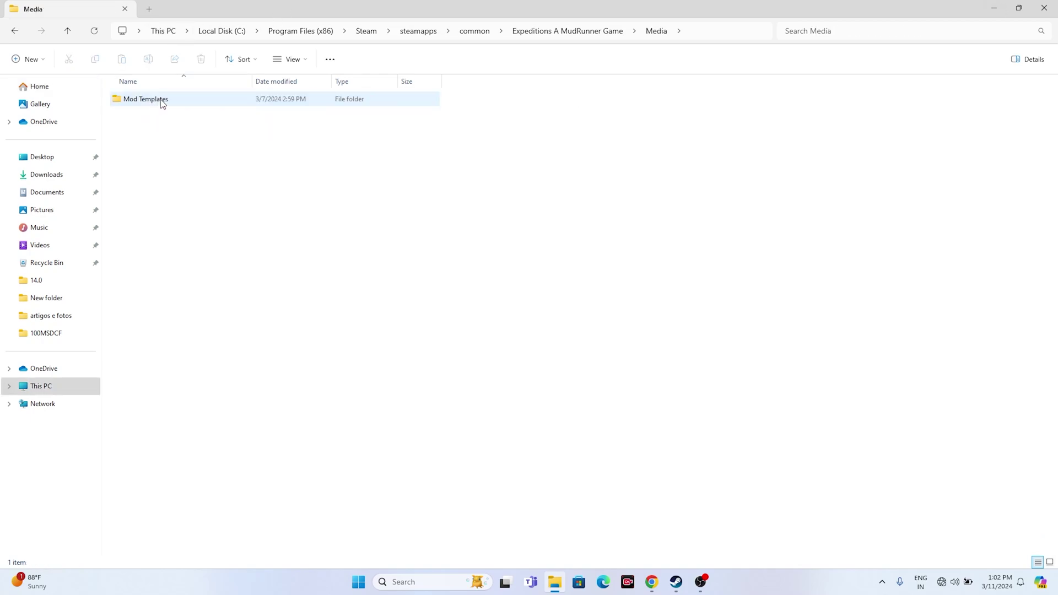
pyautogui.doubleClick(158, 101)
pyautogui.click(27, 59)
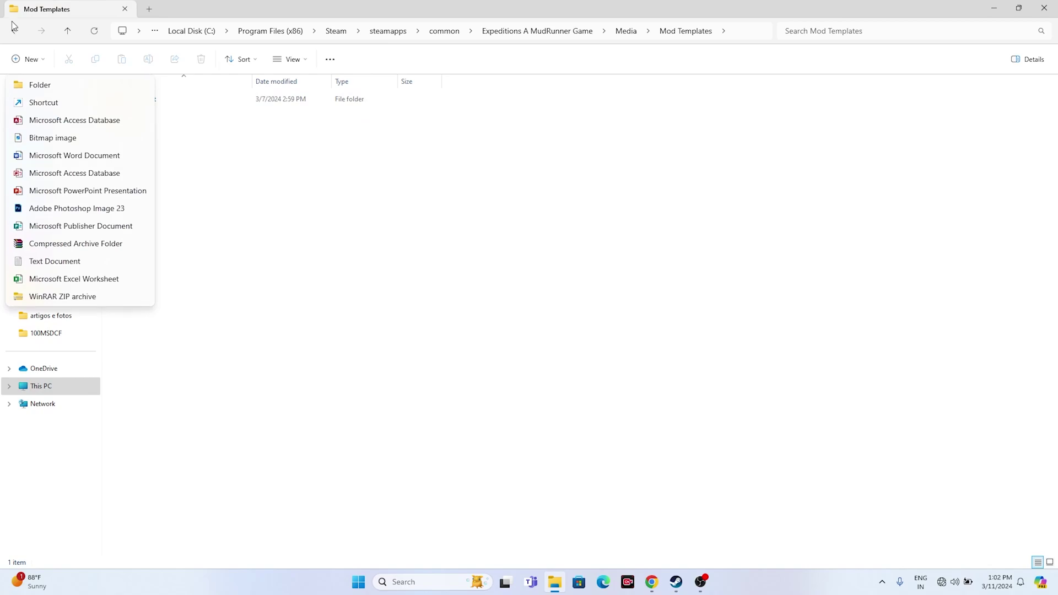
pyautogui.press('Escape')
pyautogui.click(15, 30)
pyautogui.click(15, 30)
# - Examine the preload folder down to paks and client, and return to the game's main folder
pyautogui.doubleClick(135, 113)
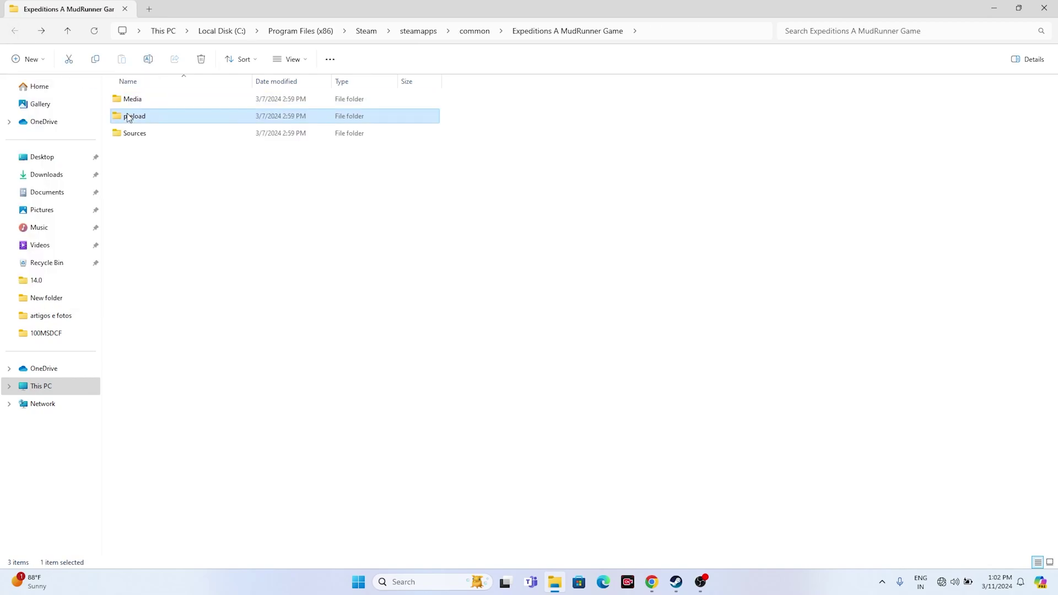
pyautogui.doubleClick(138, 100)
pyautogui.doubleClick(144, 102)
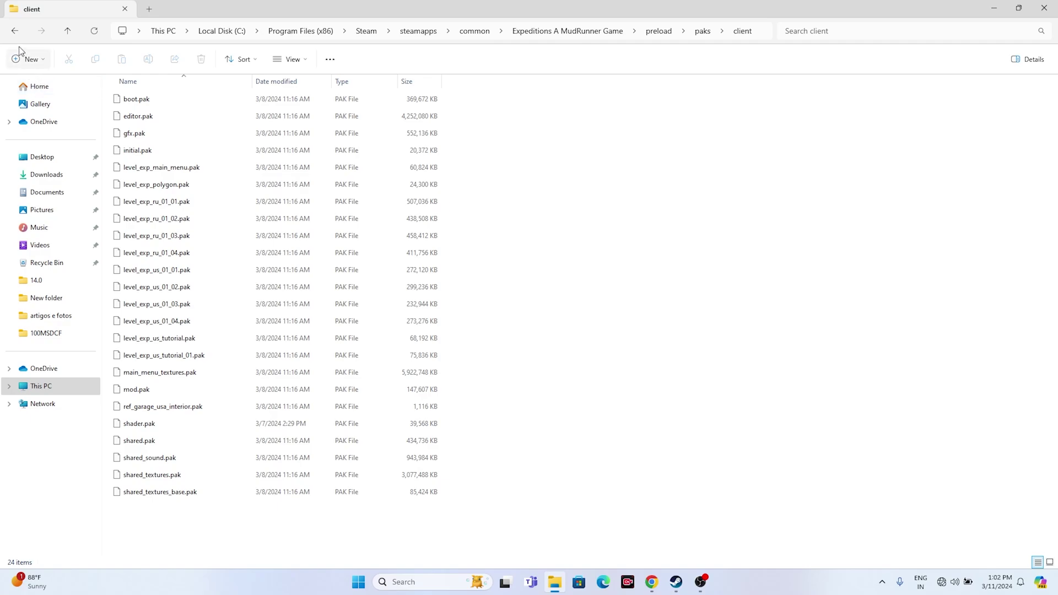
pyautogui.click(16, 31)
pyautogui.click(15, 30)
pyautogui.click(16, 30)
# - Go to the Bin folder inside Sources and select the Expeditions application
pyautogui.doubleClick(139, 131)
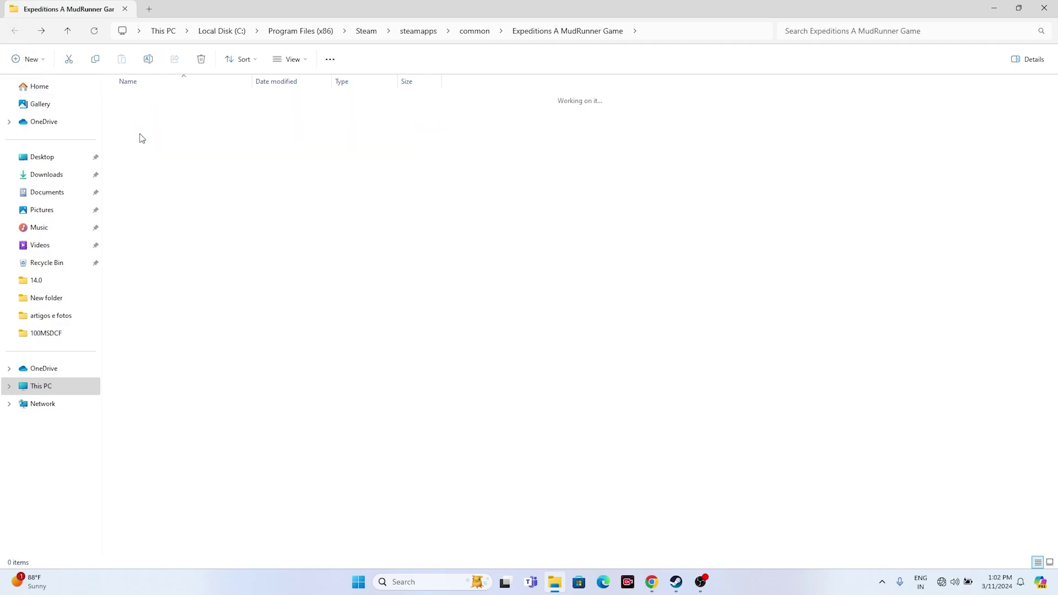
pyautogui.doubleClick(140, 103)
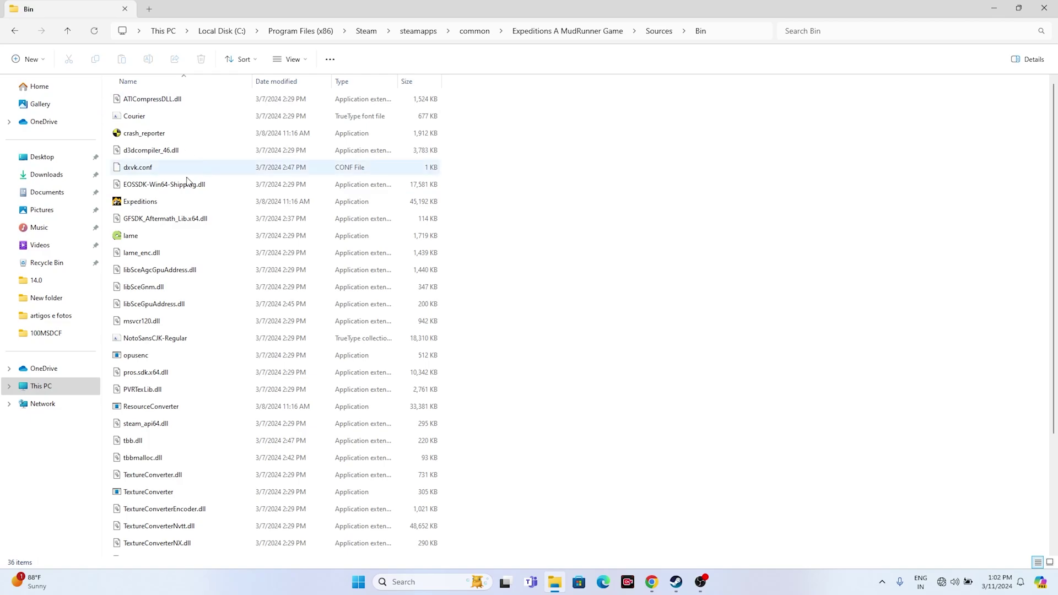
pyautogui.click(425, 208)
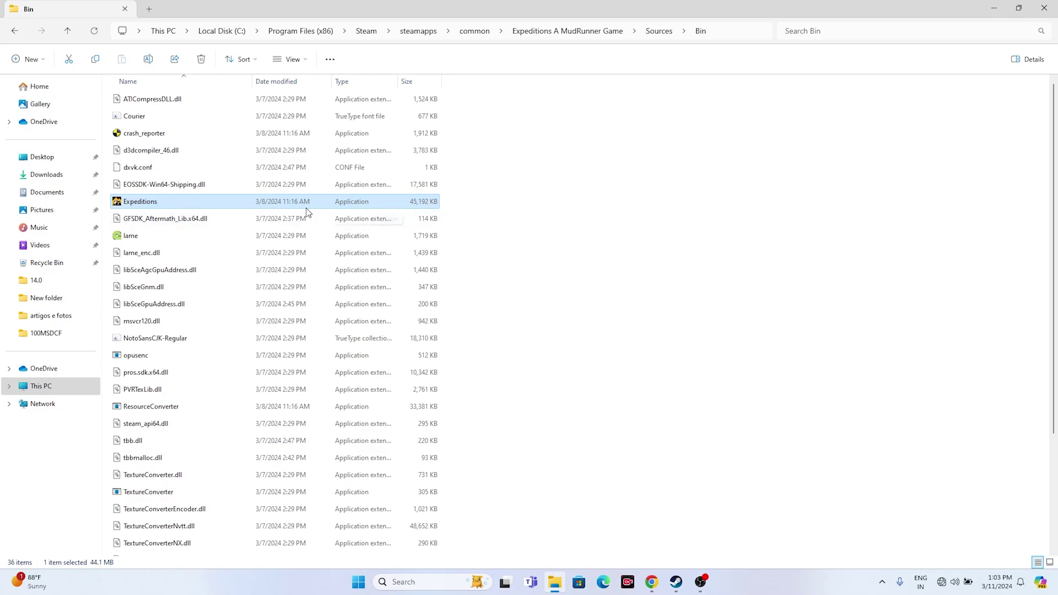
# - Set the Expeditions application to always run as an administrator in its compatibility properties and apply the change
pyautogui.rightClick(329, 202)
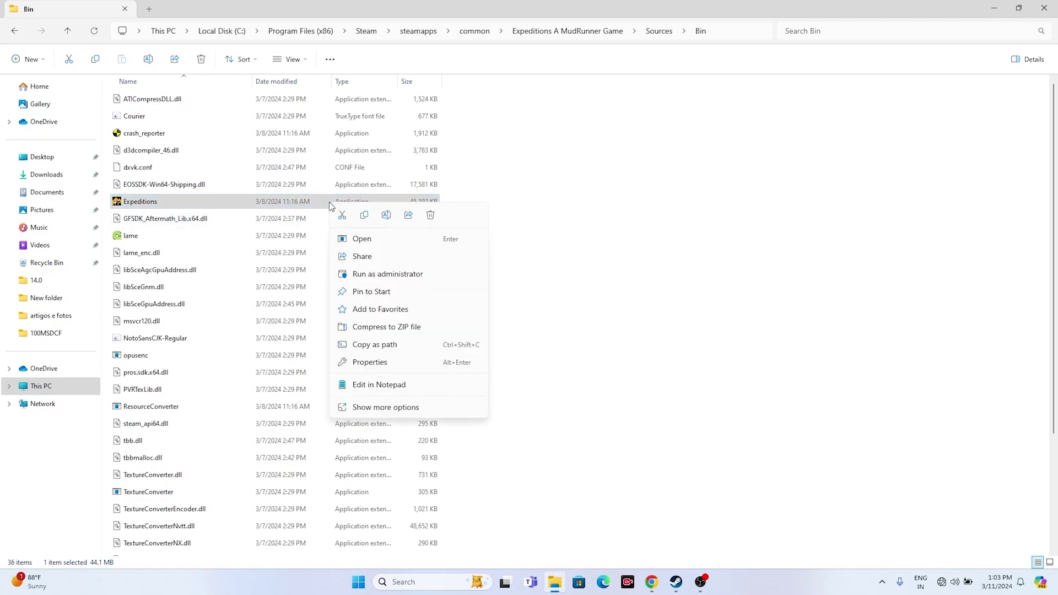
pyautogui.click(391, 408)
pyautogui.click(379, 480)
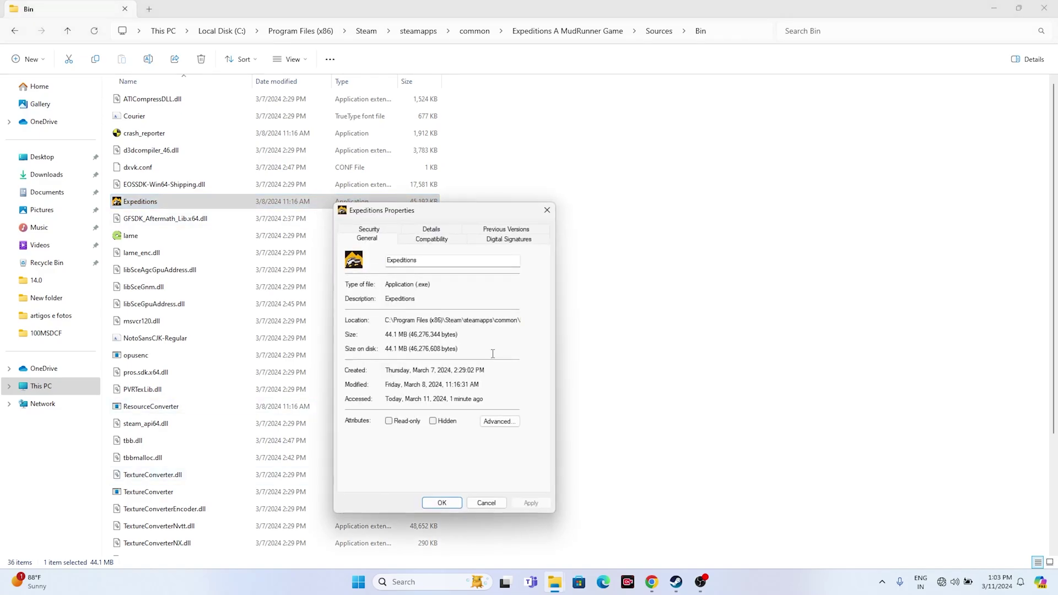
pyautogui.click(440, 241)
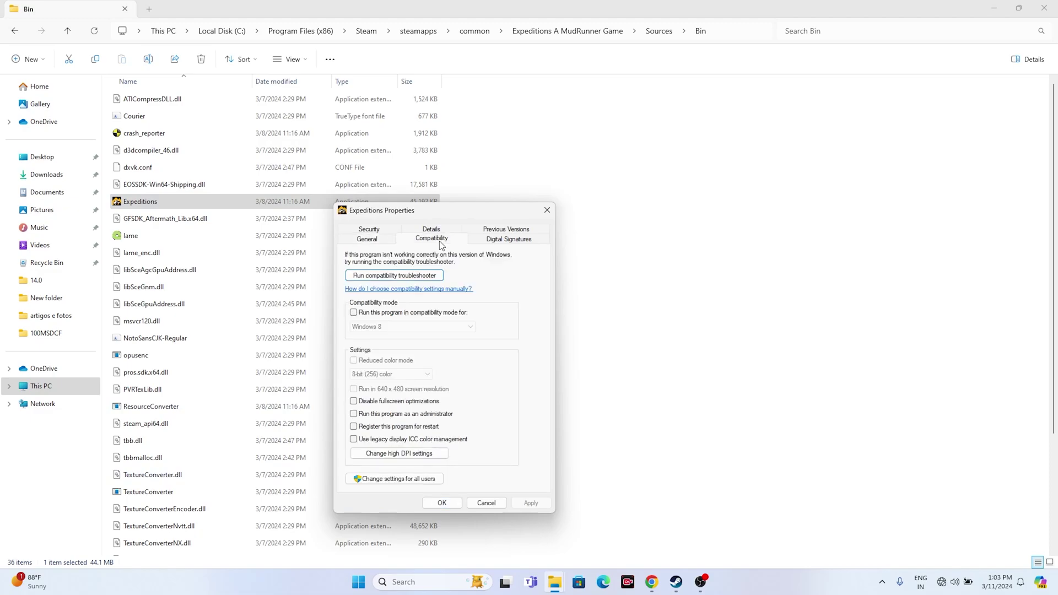
pyautogui.click(354, 415)
pyautogui.click(530, 503)
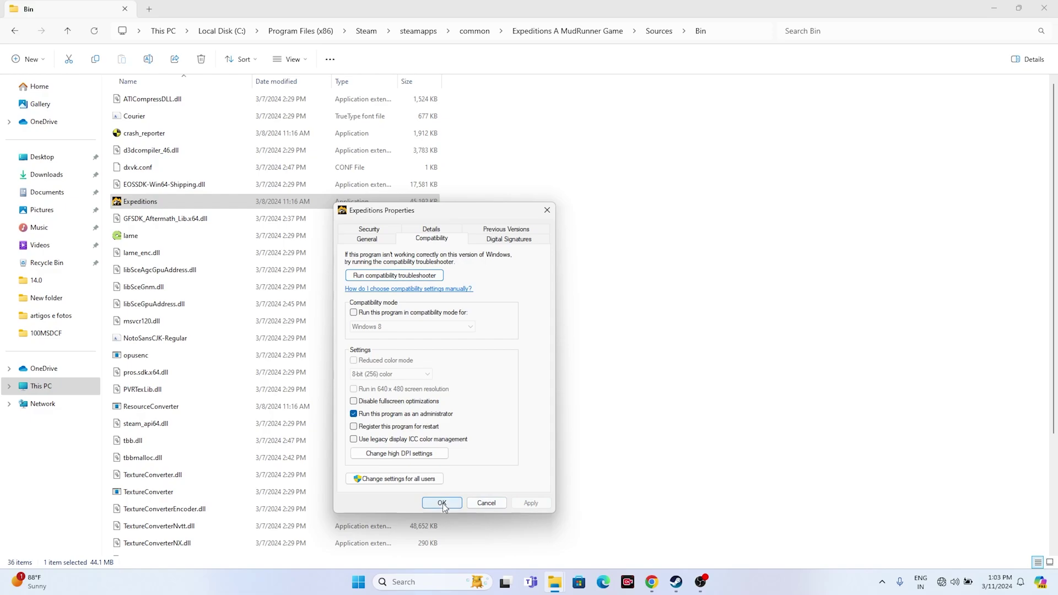
# - Enable compatibility mode for Windows 8 on the Expeditions application, save its properties, and close the folder and Steam properties windows
pyautogui.click(354, 313)
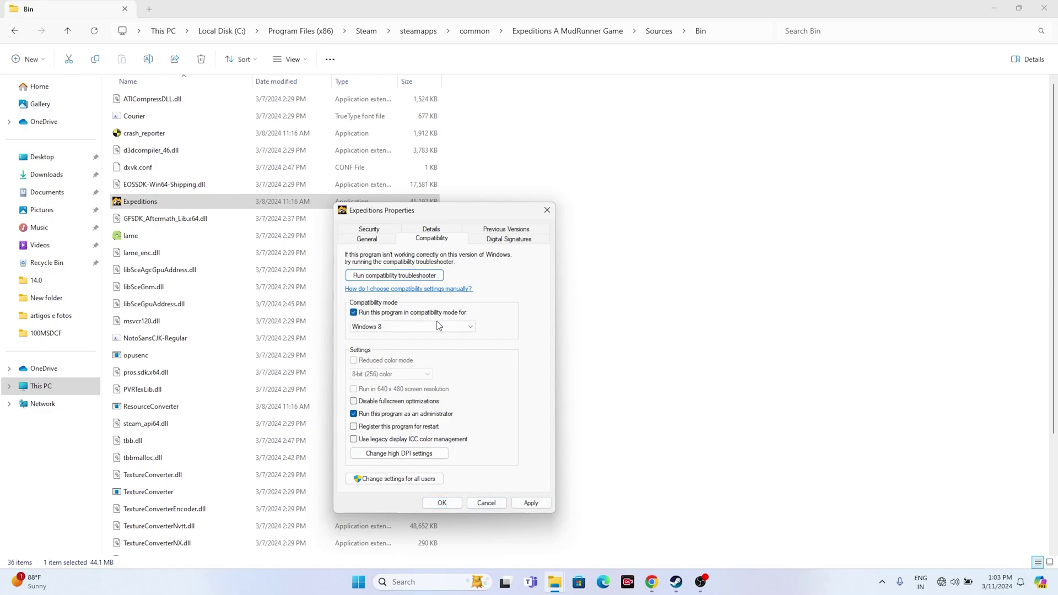
pyautogui.click(469, 325)
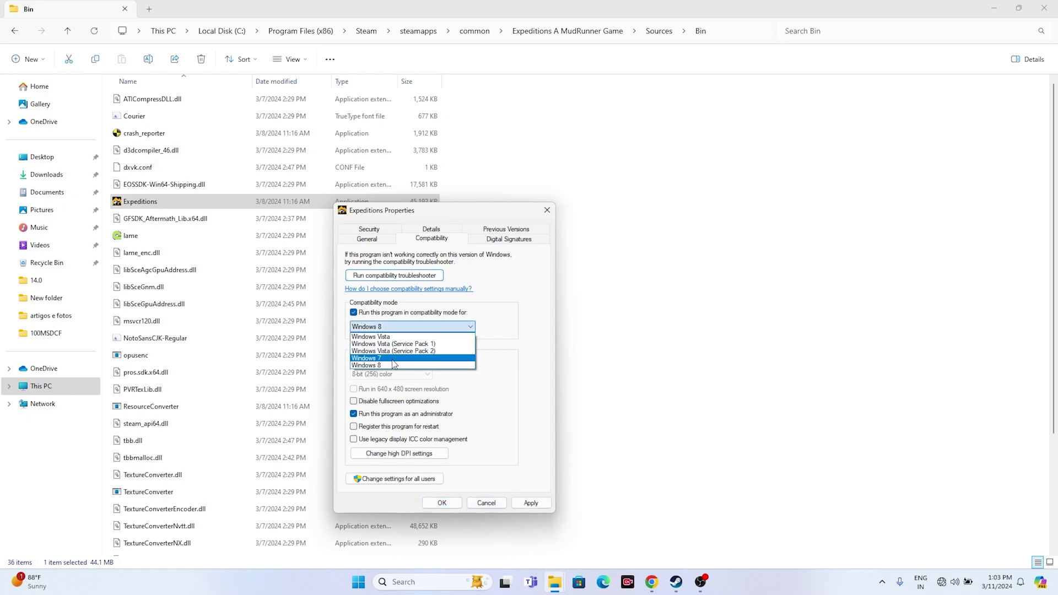
pyautogui.click(394, 365)
pyautogui.click(386, 326)
pyautogui.click(395, 366)
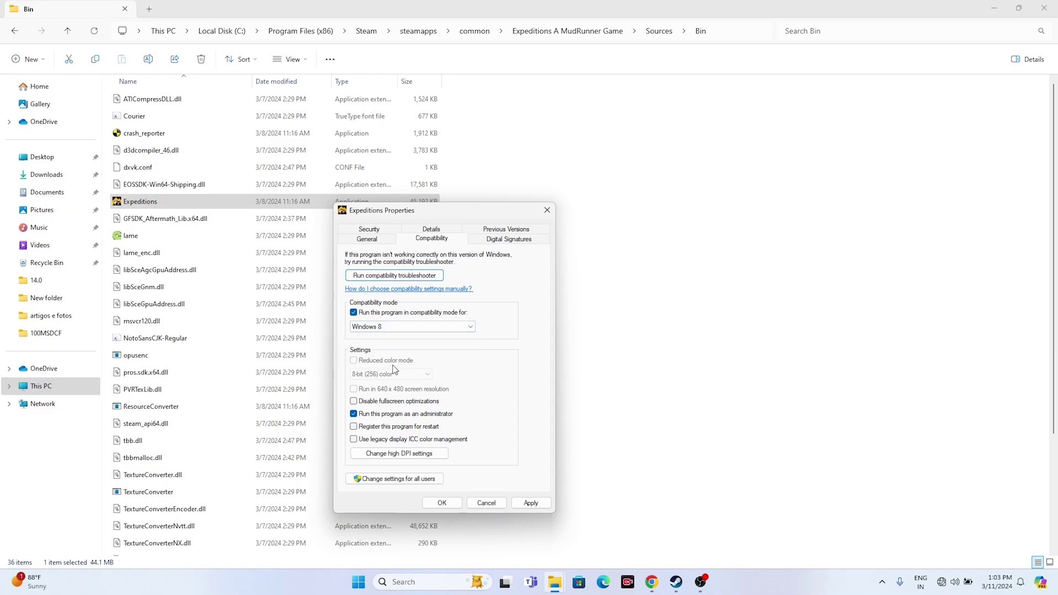
pyautogui.click(390, 327)
pyautogui.click(388, 359)
pyautogui.click(389, 327)
pyautogui.click(389, 362)
pyautogui.click(531, 503)
pyautogui.click(442, 503)
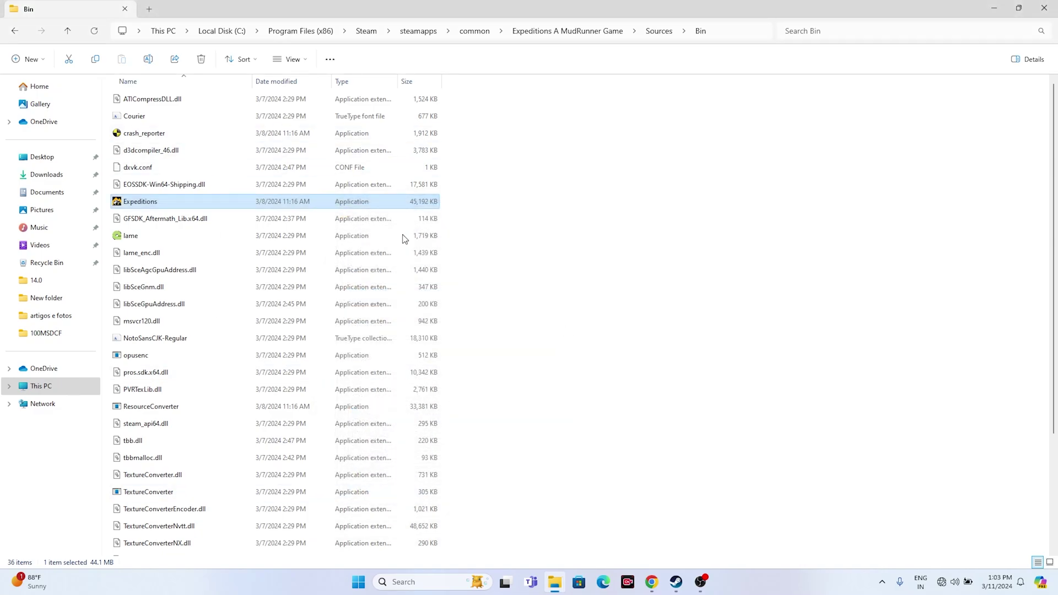
pyautogui.click(1046, 10)
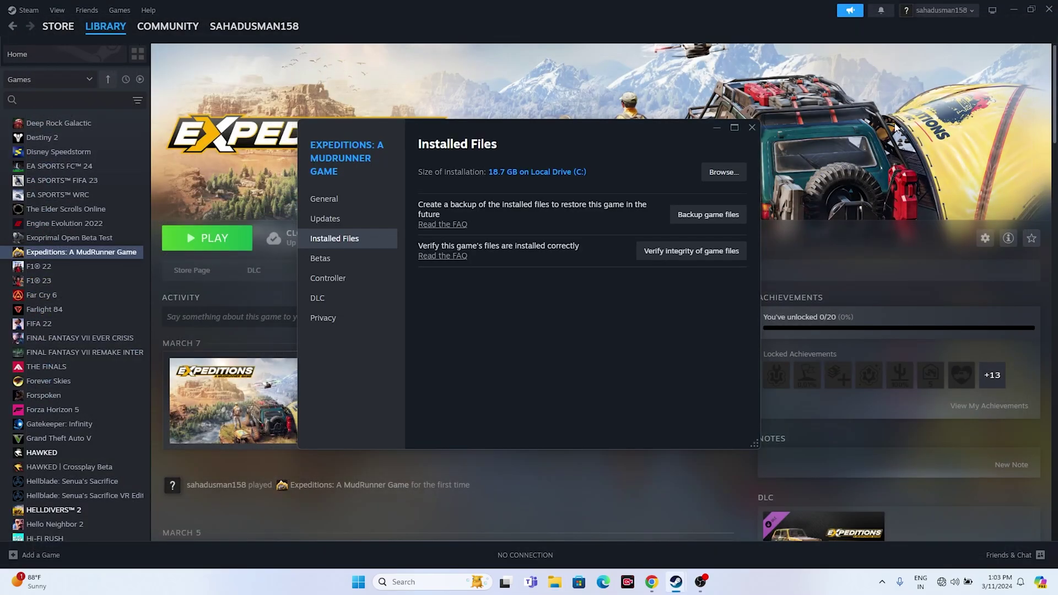
pyautogui.click(750, 127)
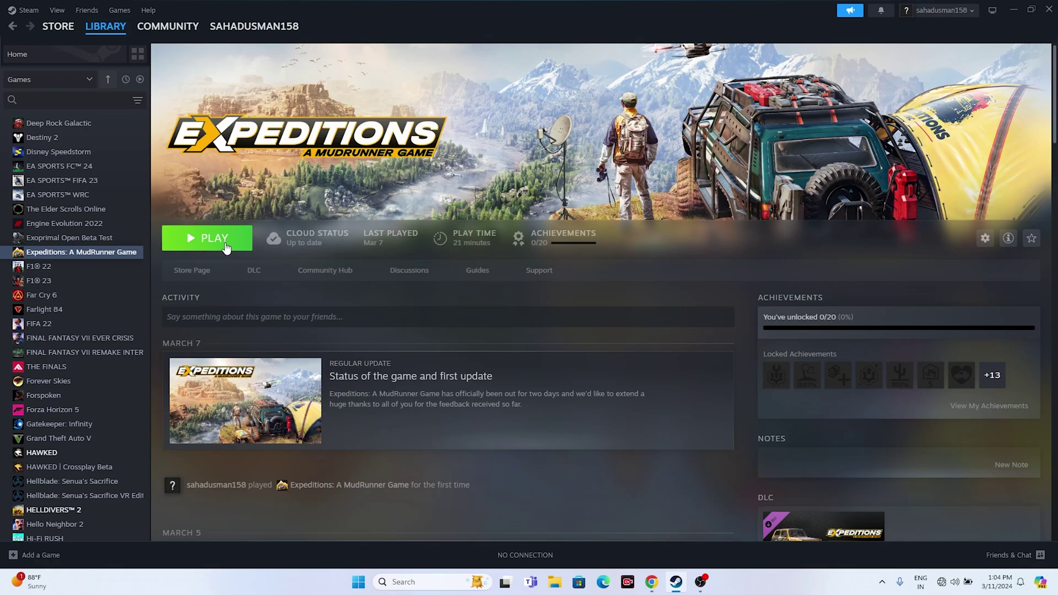
# - Switch to Windows Settings and review the automatic time and time zone options on the Date & time page
pyautogui.click(1010, 8)
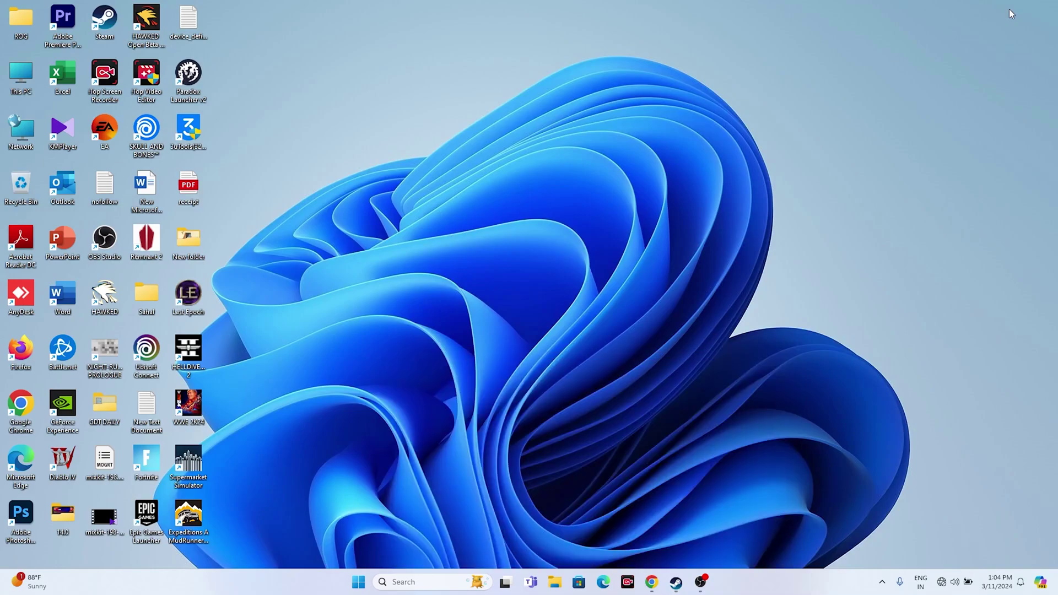
pyautogui.click(408, 586)
pyautogui.click(436, 410)
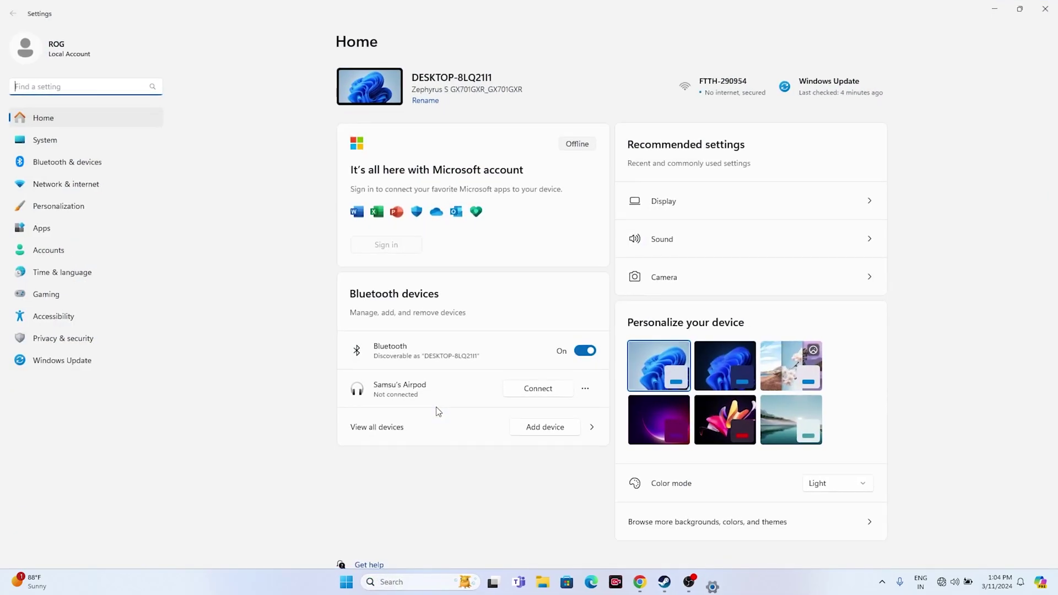
pyautogui.click(78, 271)
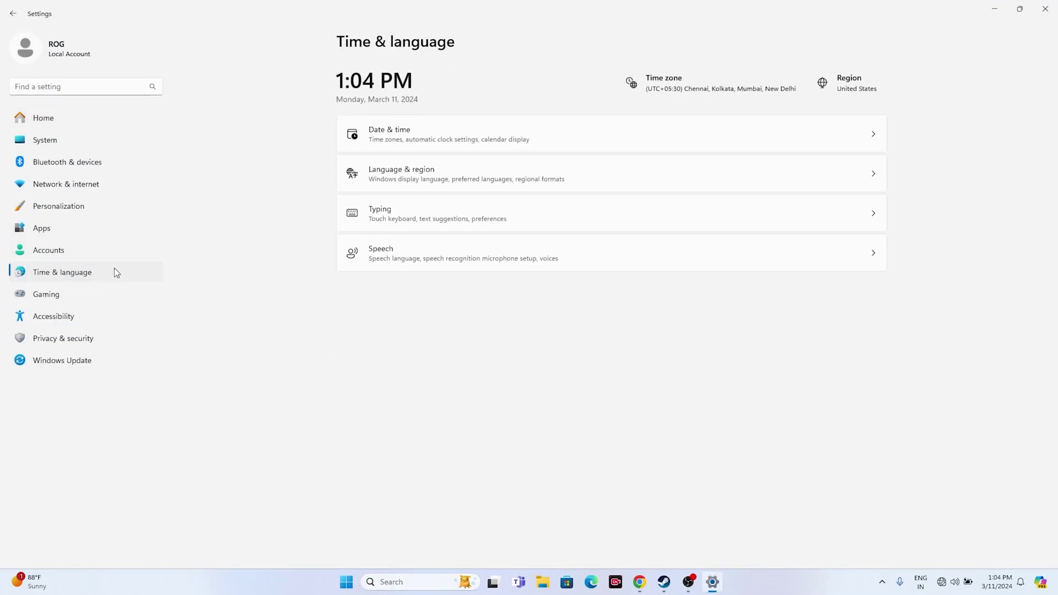
pyautogui.click(385, 139)
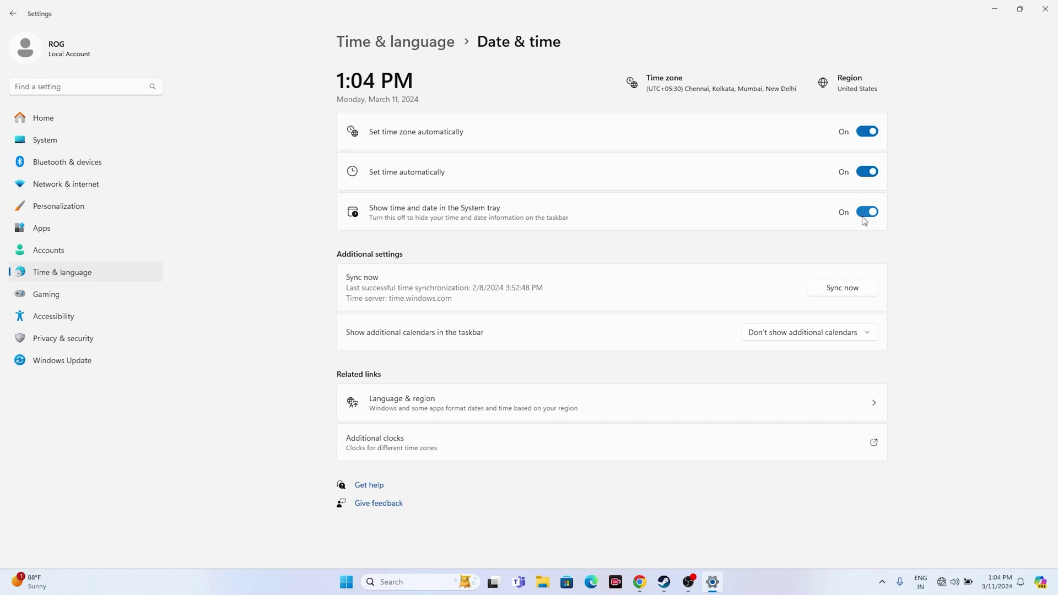
# - Choose United States as the country or region in the Language & region settings and close Settings
pyautogui.click(12, 13)
pyautogui.click(429, 174)
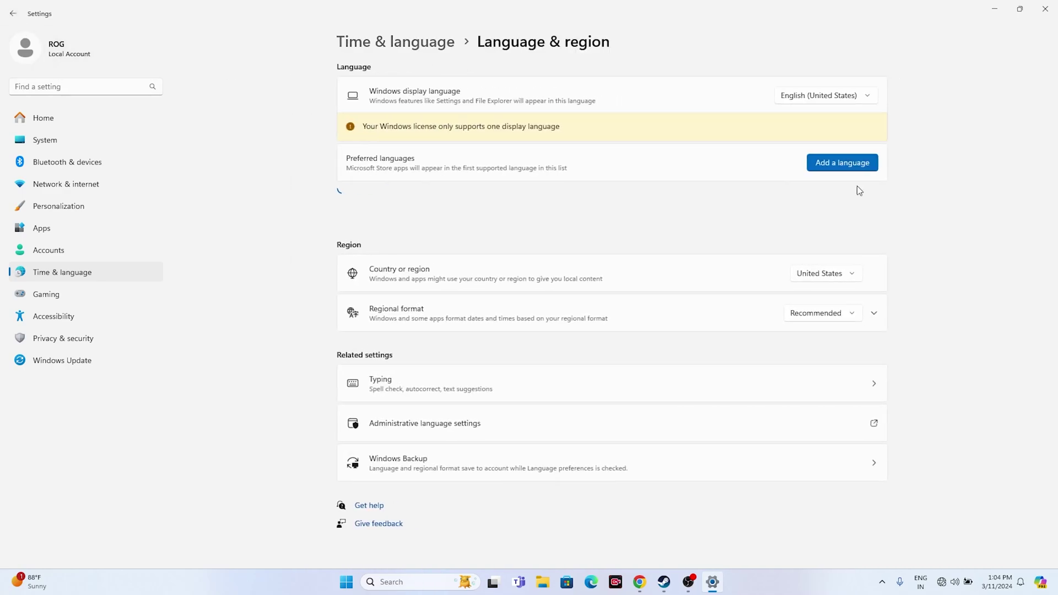
pyautogui.click(854, 275)
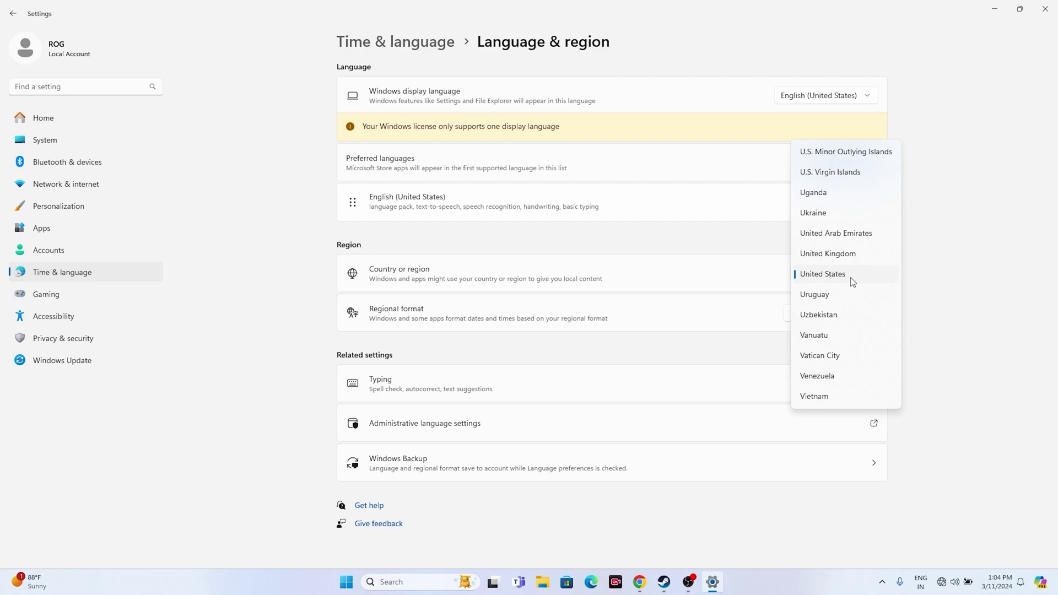
pyautogui.click(852, 281)
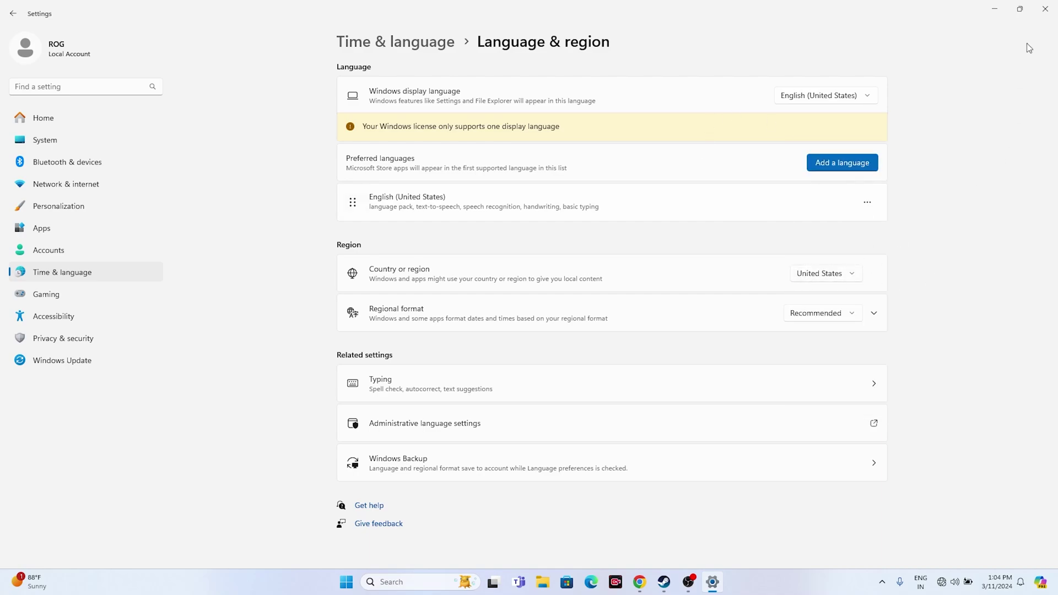
pyautogui.click(1045, 8)
pyautogui.click(677, 583)
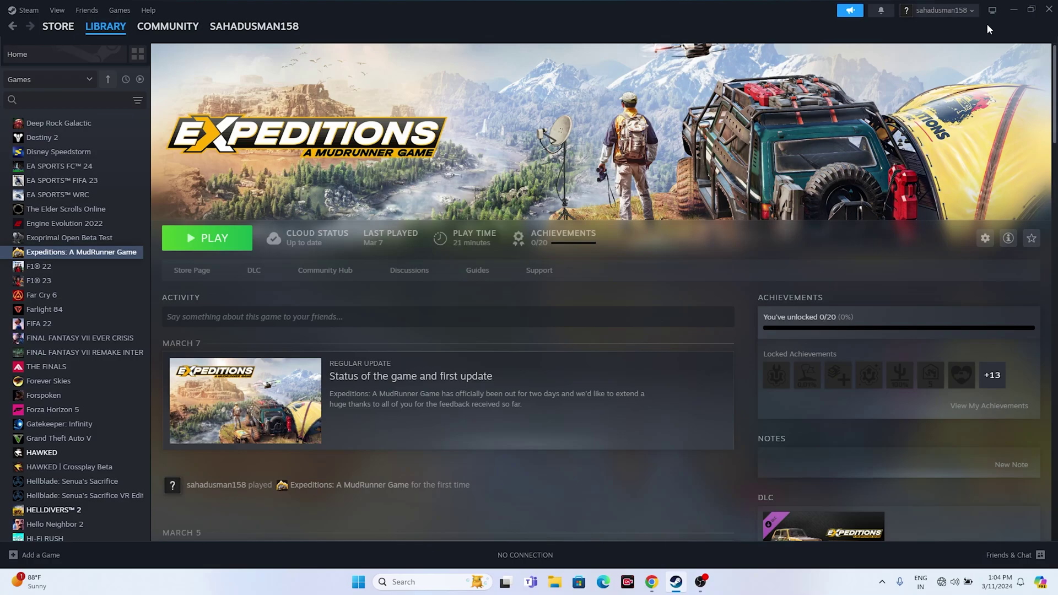
pyautogui.click(1006, 11)
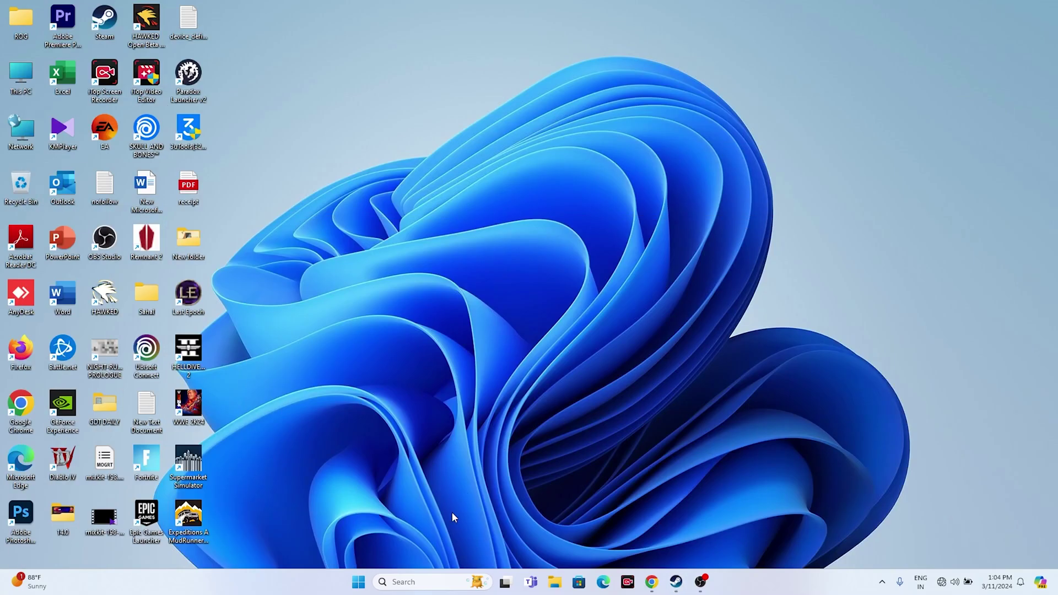
# - Open Control Panel's Windows Defender Firewall allowed apps list and find the entry for Expeditions: A MudRunner Game
pyautogui.click(423, 578)
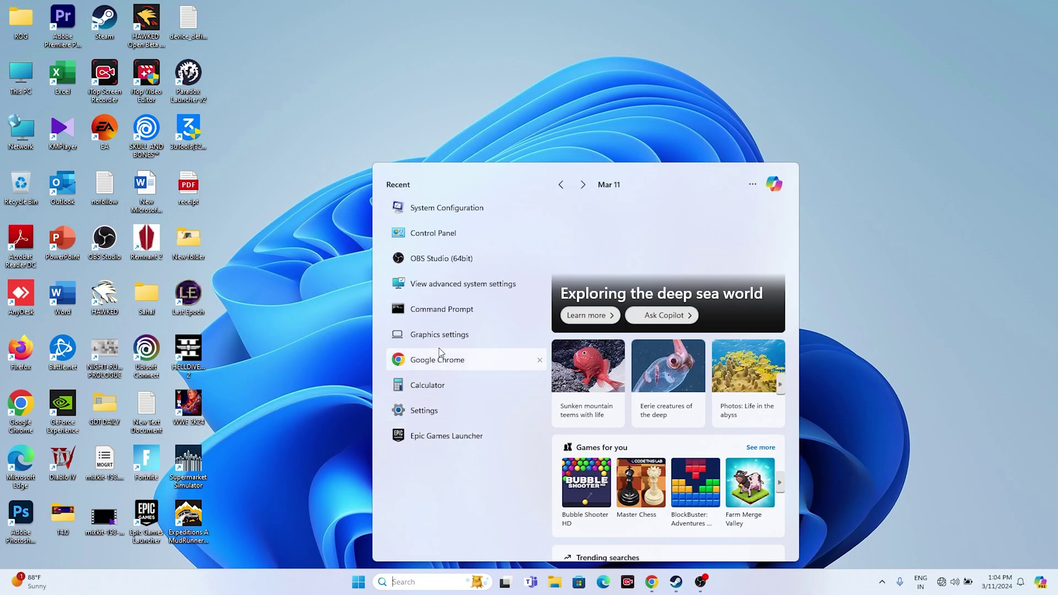
pyautogui.click(448, 234)
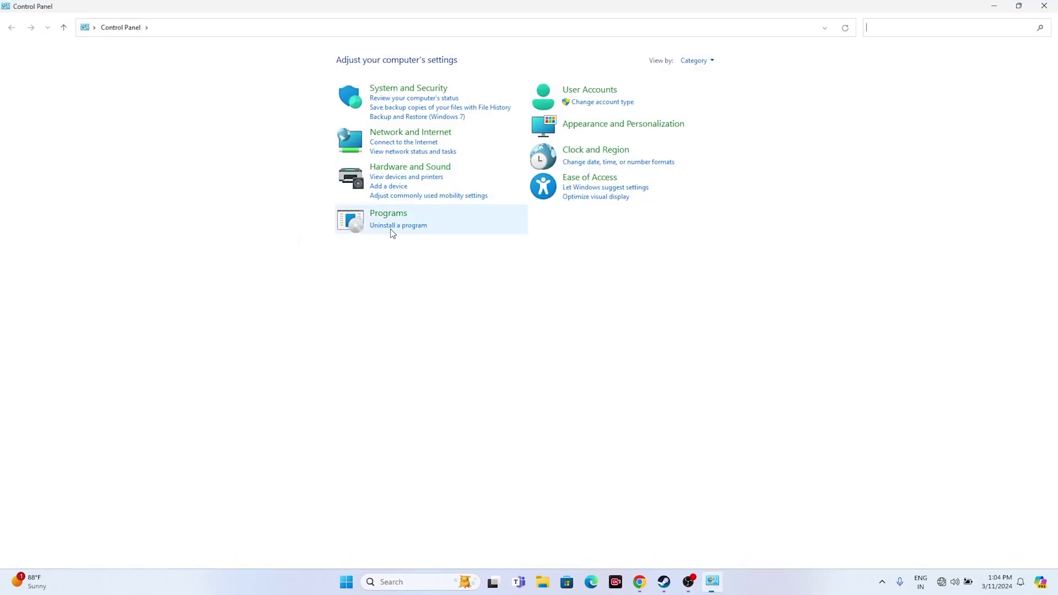
pyautogui.click(384, 89)
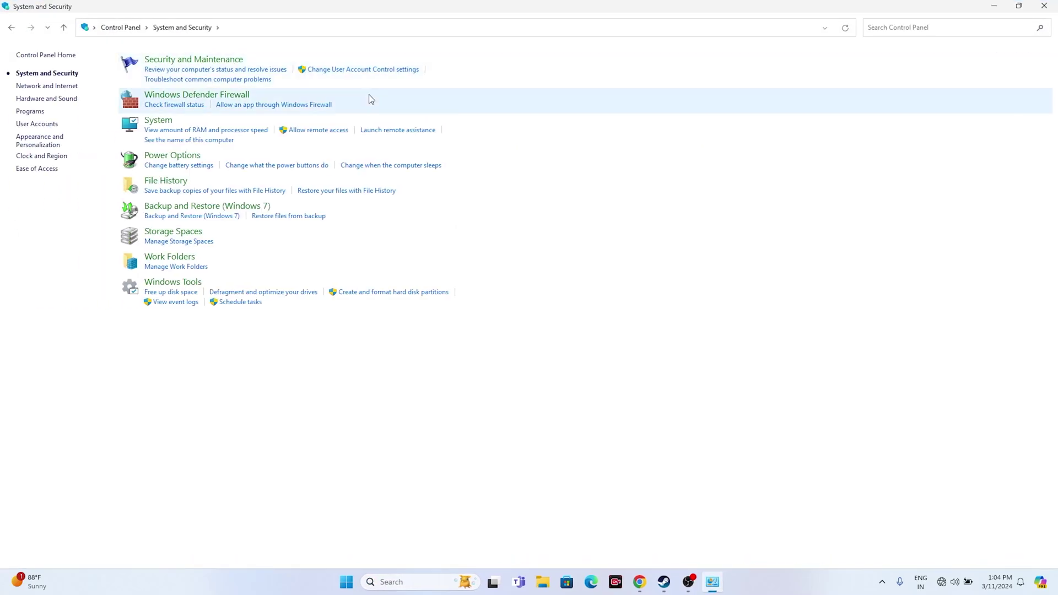
pyautogui.click(184, 98)
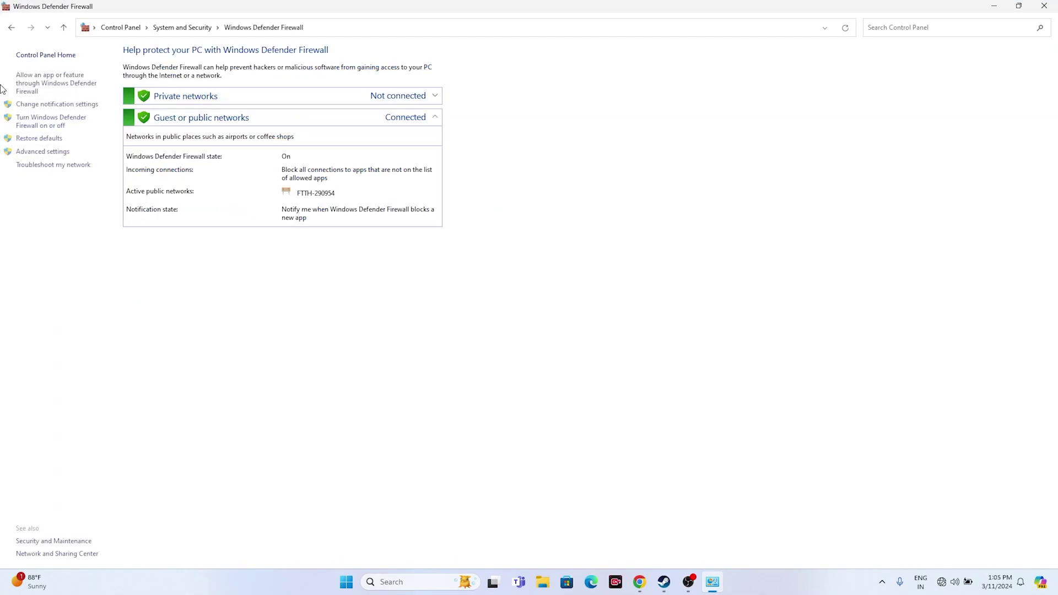
pyautogui.click(30, 88)
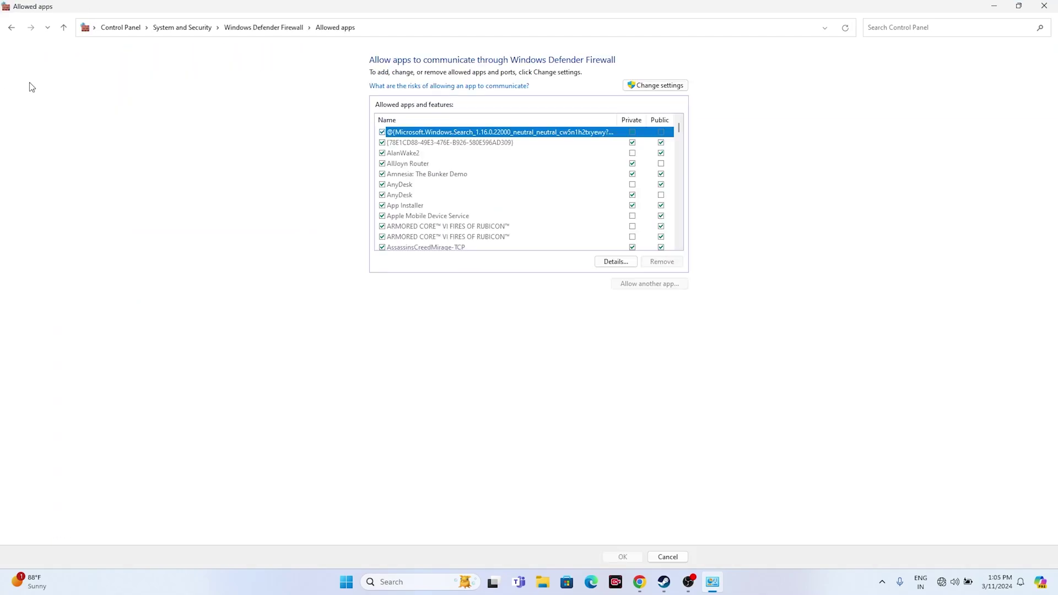
pyautogui.scroll(-10, 460, 183)
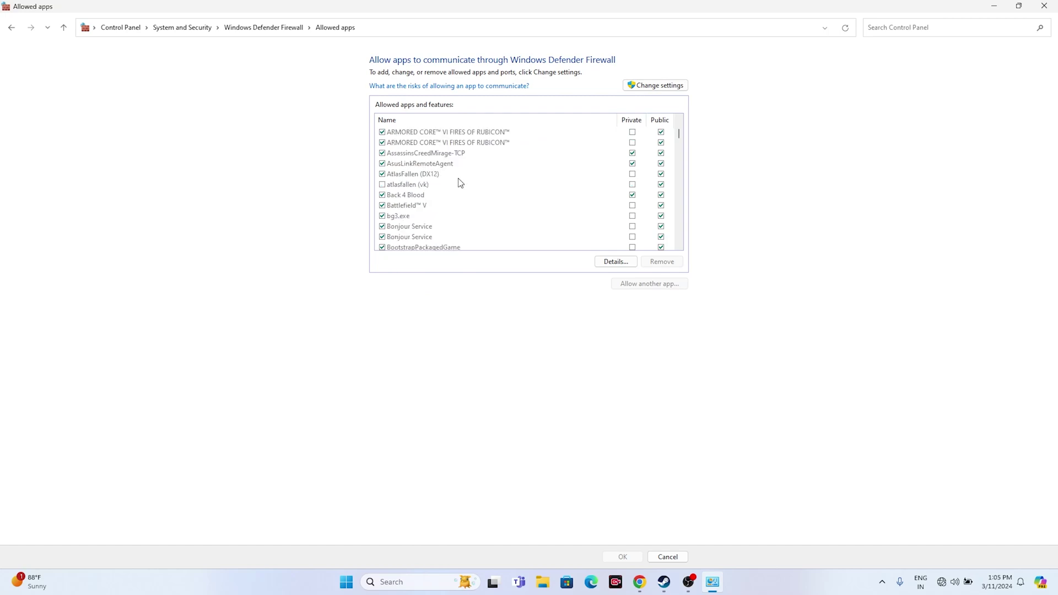
pyautogui.scroll(-5, 460, 183)
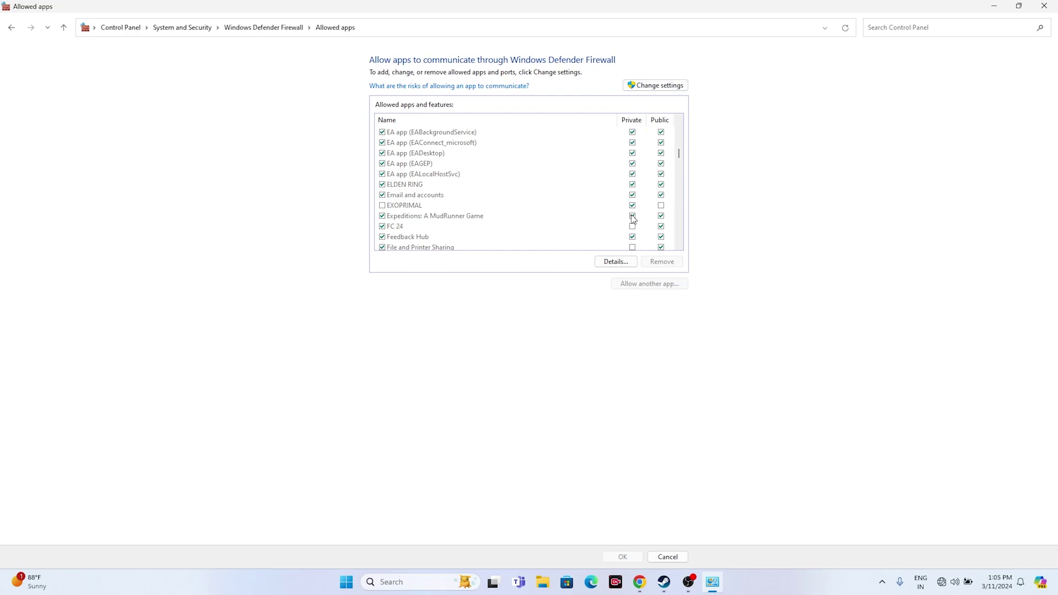
# - Unlock the allowed apps settings and start adding another app, browsing to Program Files (x86)\Steam\steamapps\common on Local Disk (C:)
pyautogui.click(671, 85)
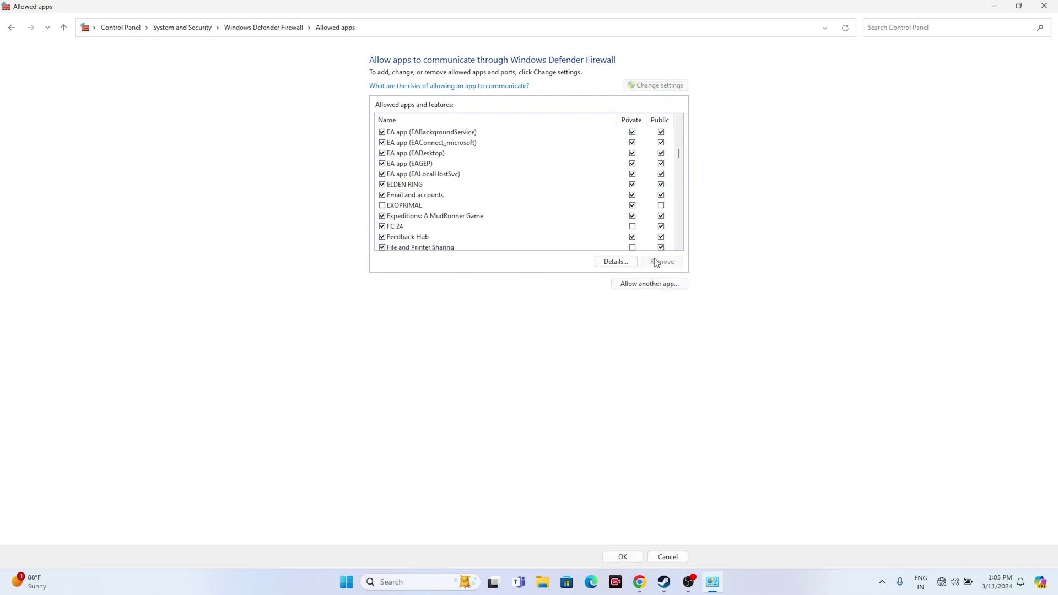
pyautogui.click(650, 283)
pyautogui.click(608, 343)
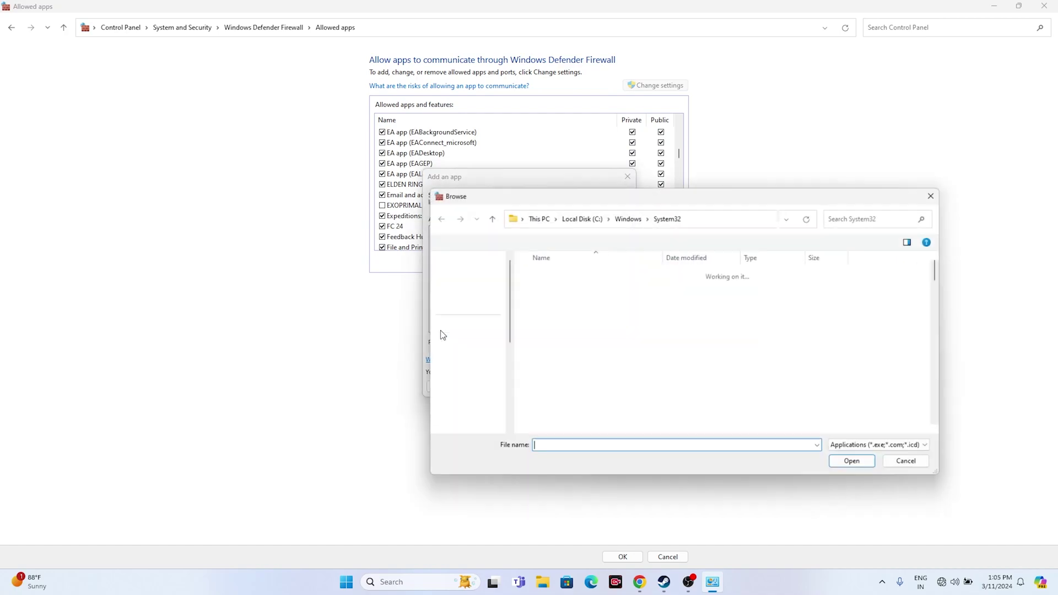
pyautogui.scroll(-3, 466, 331)
pyautogui.click(476, 389)
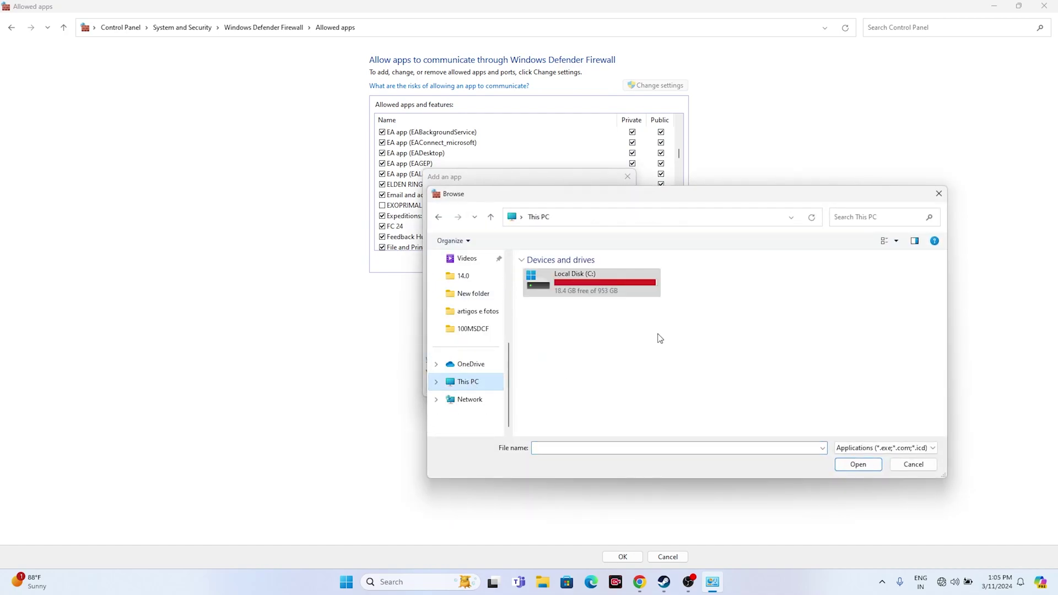
pyautogui.doubleClick(583, 291)
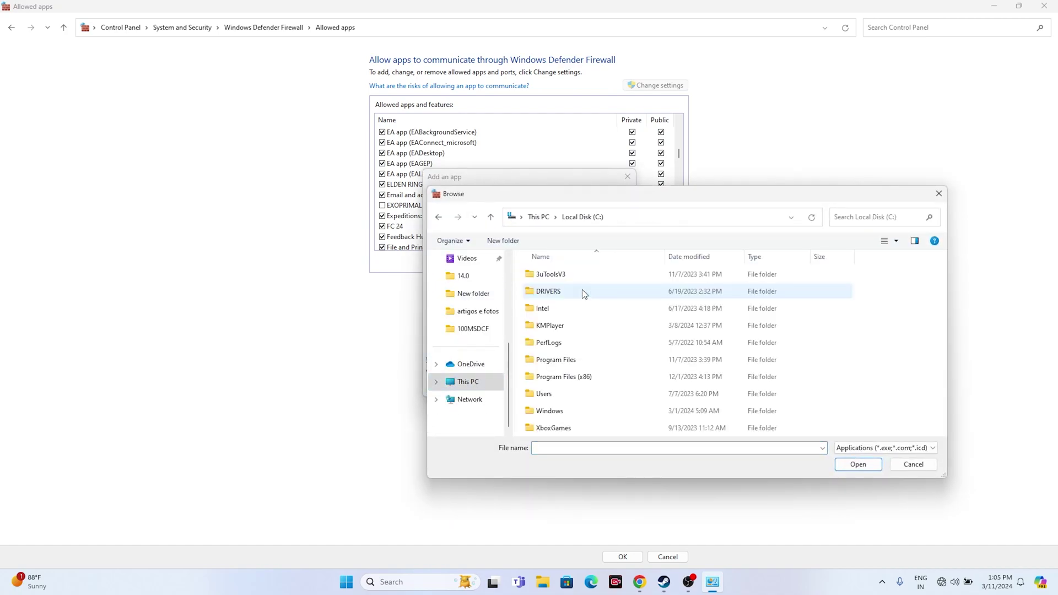
pyautogui.doubleClick(586, 378)
pyautogui.scroll(-5, 574, 353)
pyautogui.scroll(-1, 568, 331)
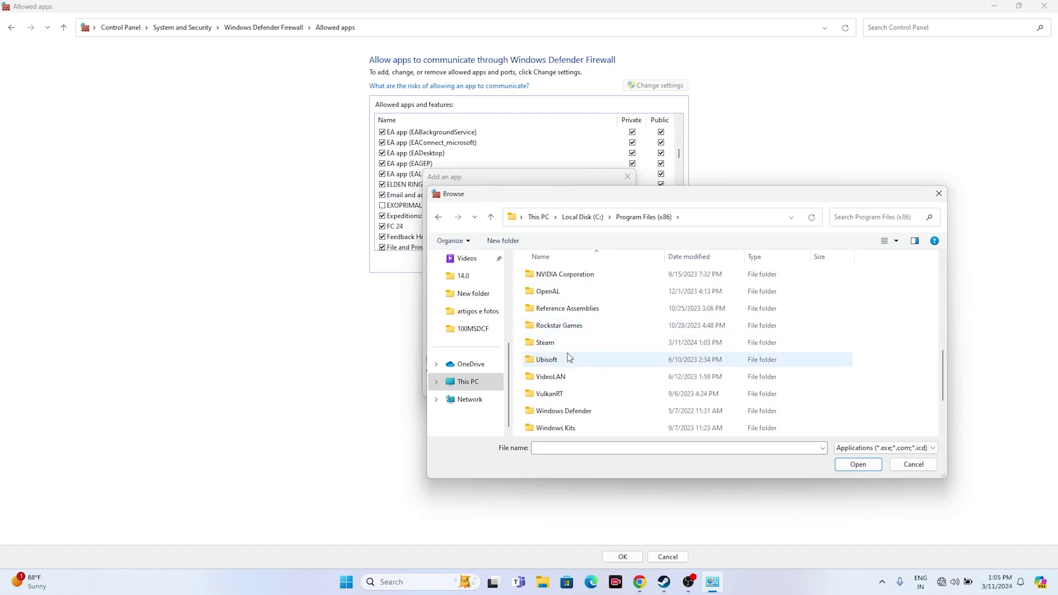
pyautogui.doubleClick(568, 343)
pyautogui.scroll(-4, 567, 343)
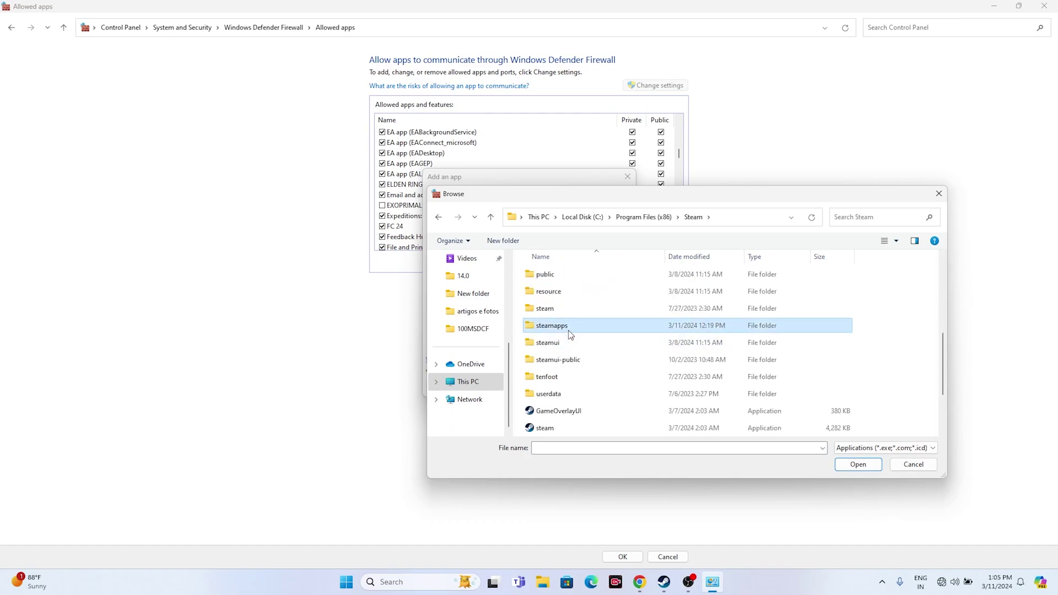
pyautogui.doubleClick(567, 329)
pyautogui.doubleClick(564, 275)
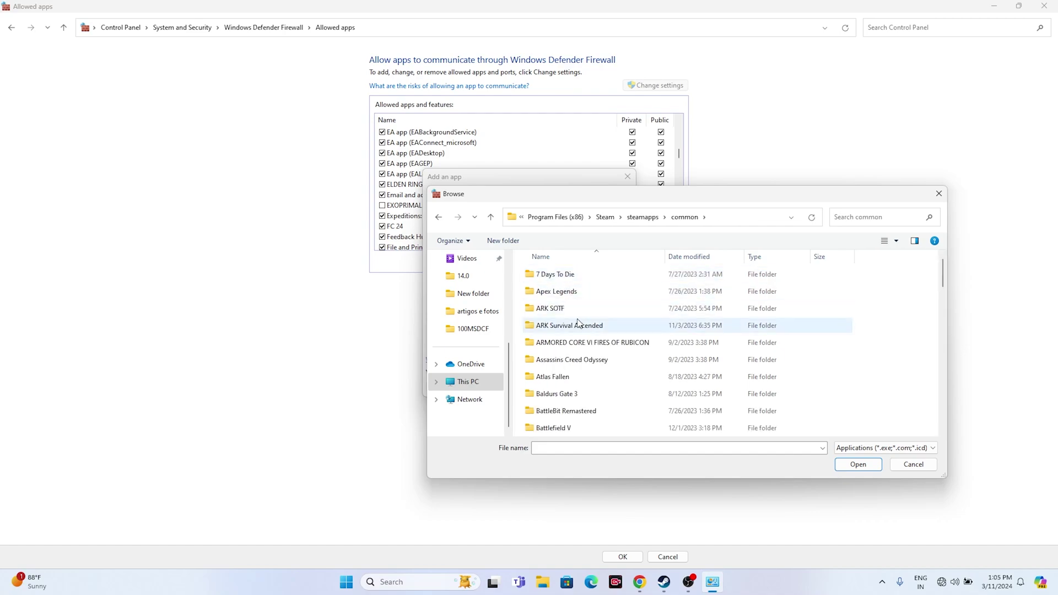
# - Try to add the Expeditions application from Expeditions A MudRunner Game\Sources\Bin to the firewall's allowed apps, and close the dialog
pyautogui.scroll(-4, 577, 319)
pyautogui.scroll(-1, 574, 322)
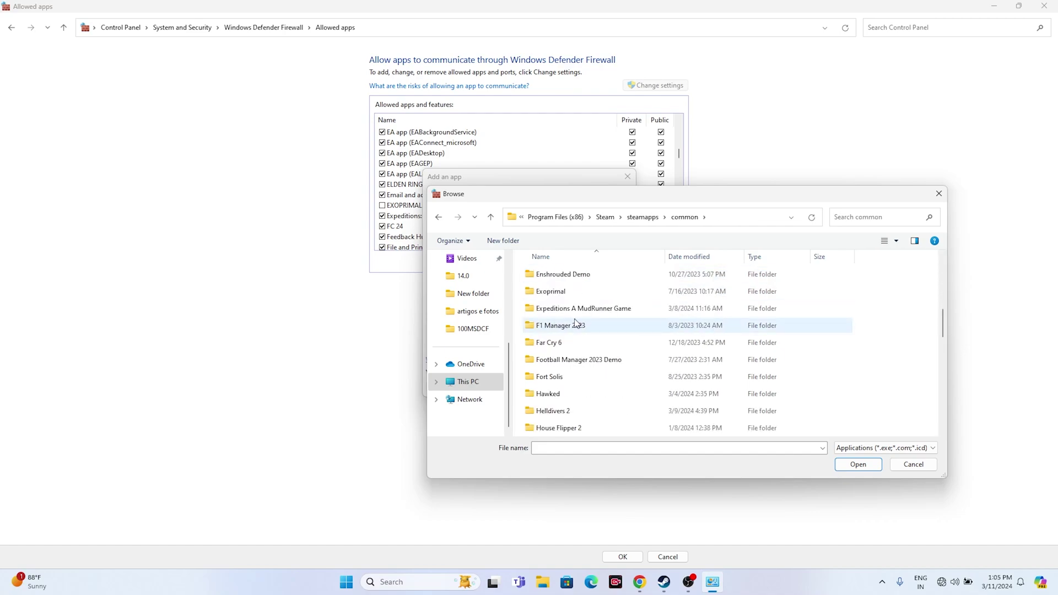
pyautogui.doubleClick(562, 309)
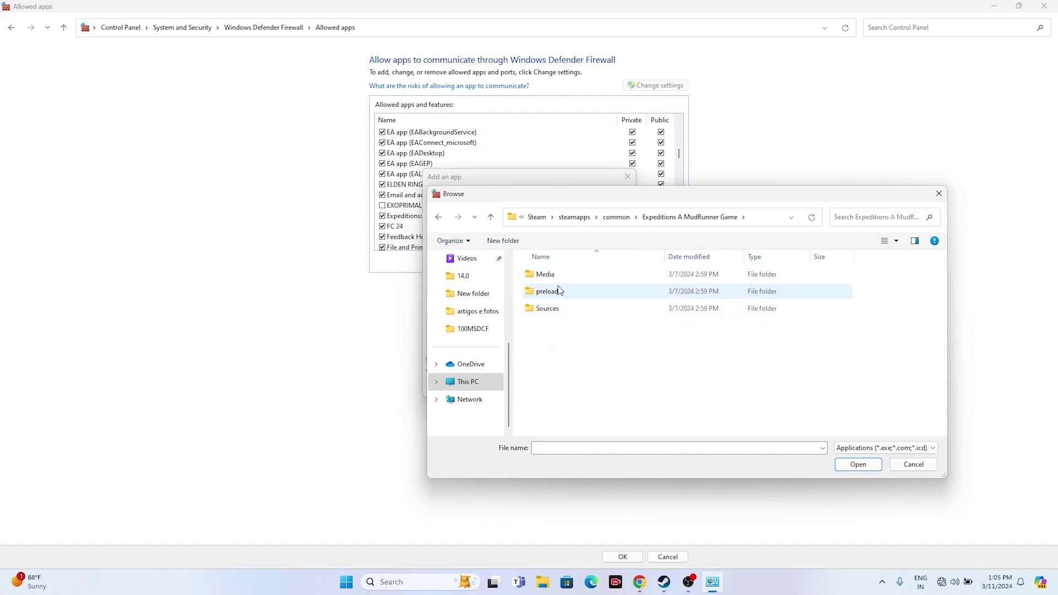
pyautogui.doubleClick(555, 307)
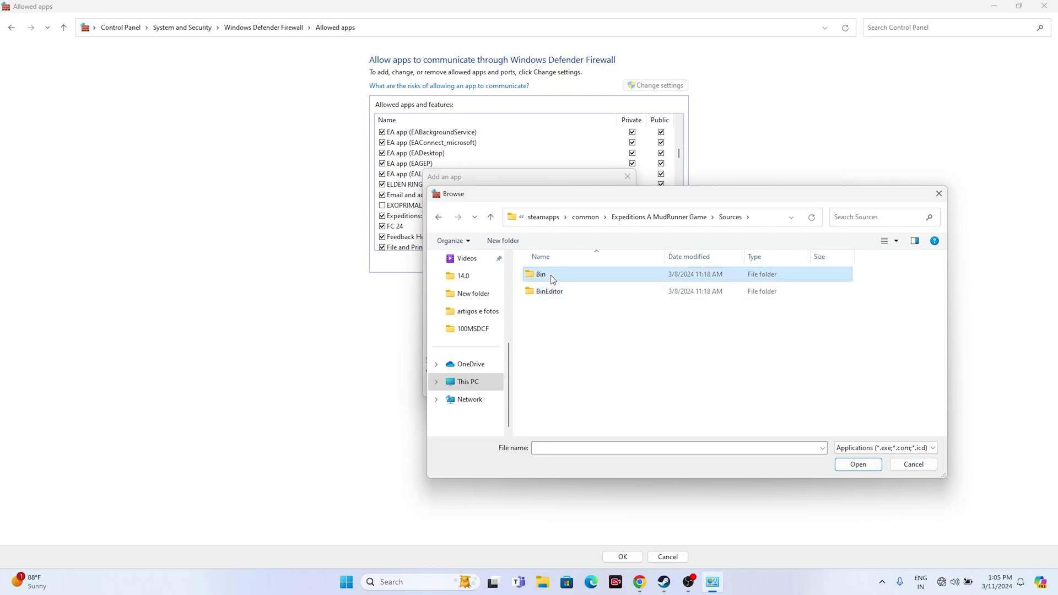
pyautogui.doubleClick(549, 275)
pyautogui.click(564, 292)
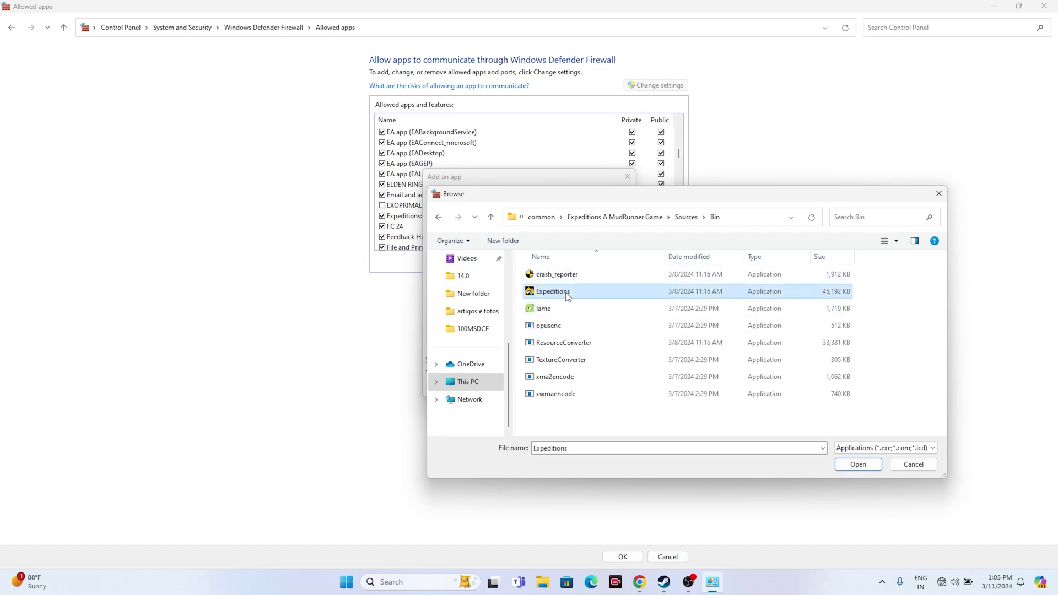
pyautogui.click(859, 465)
pyautogui.click(574, 386)
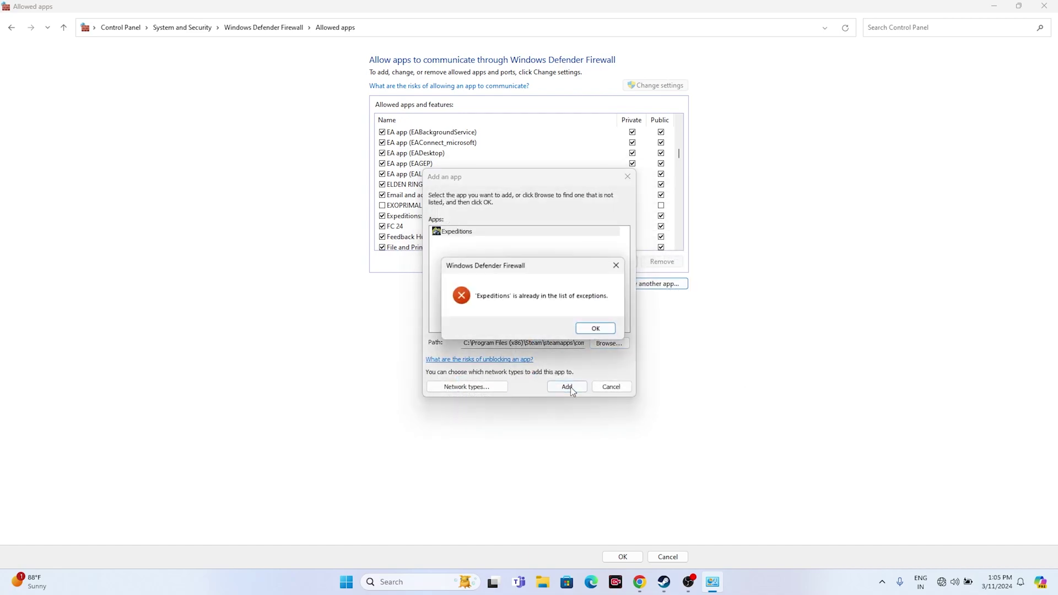
pyautogui.click(598, 327)
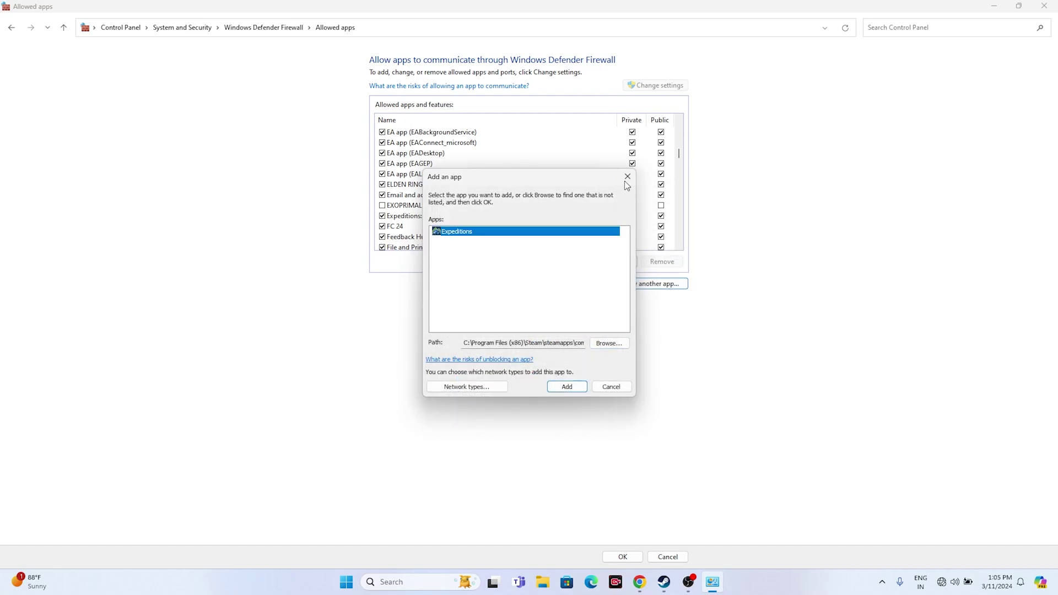
pyautogui.click(627, 177)
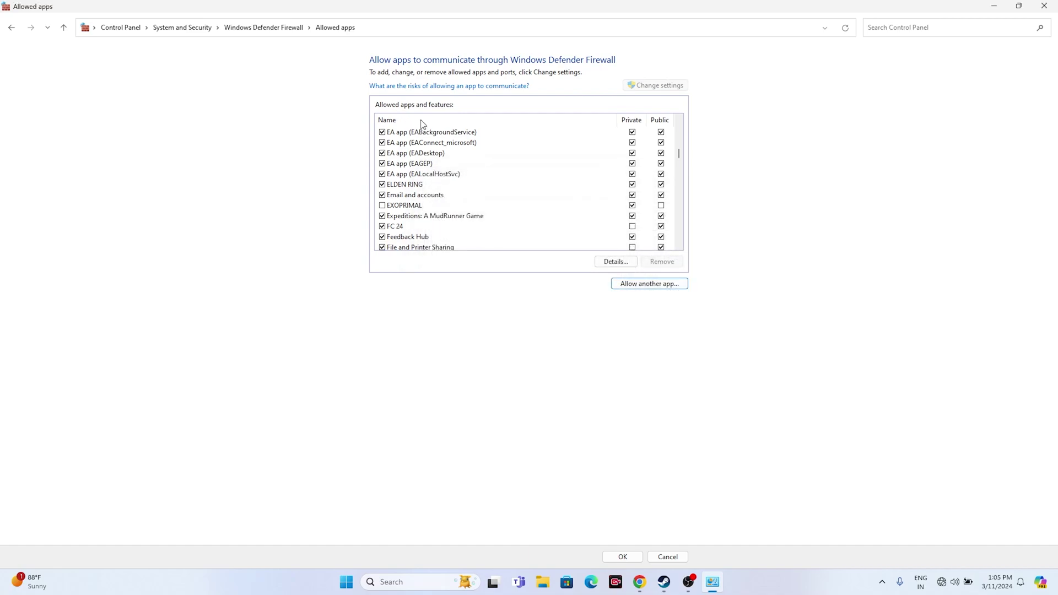
# - Close the firewall's allowed apps window and switch to Steam
pyautogui.click(632, 216)
pyautogui.click(1045, 6)
pyautogui.click(676, 582)
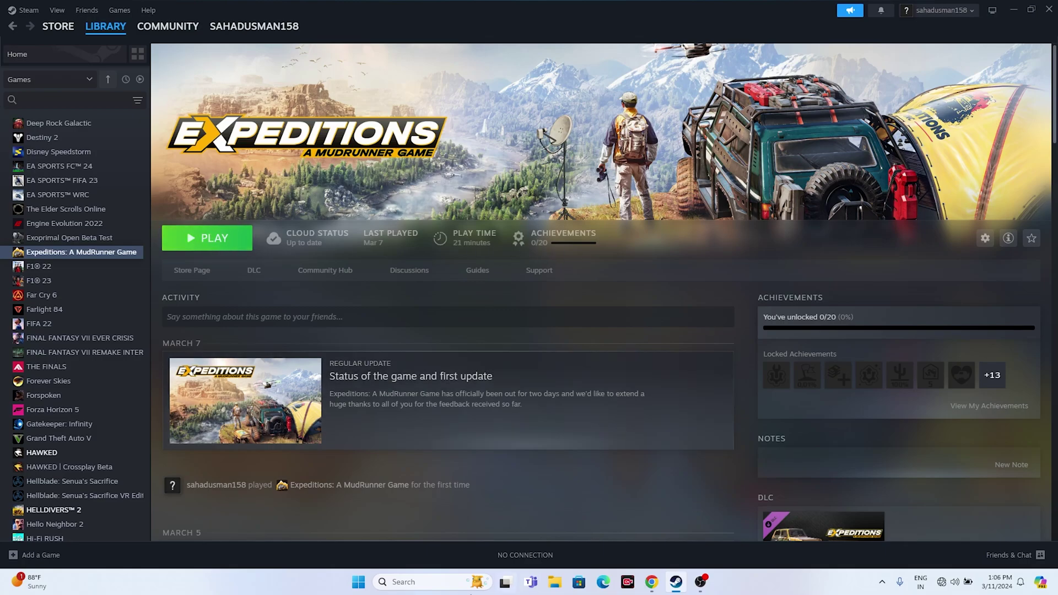
# - Disable all services in System Configuration, apply the change, and dismiss the prompt without restarting the computer
pyautogui.click(436, 582)
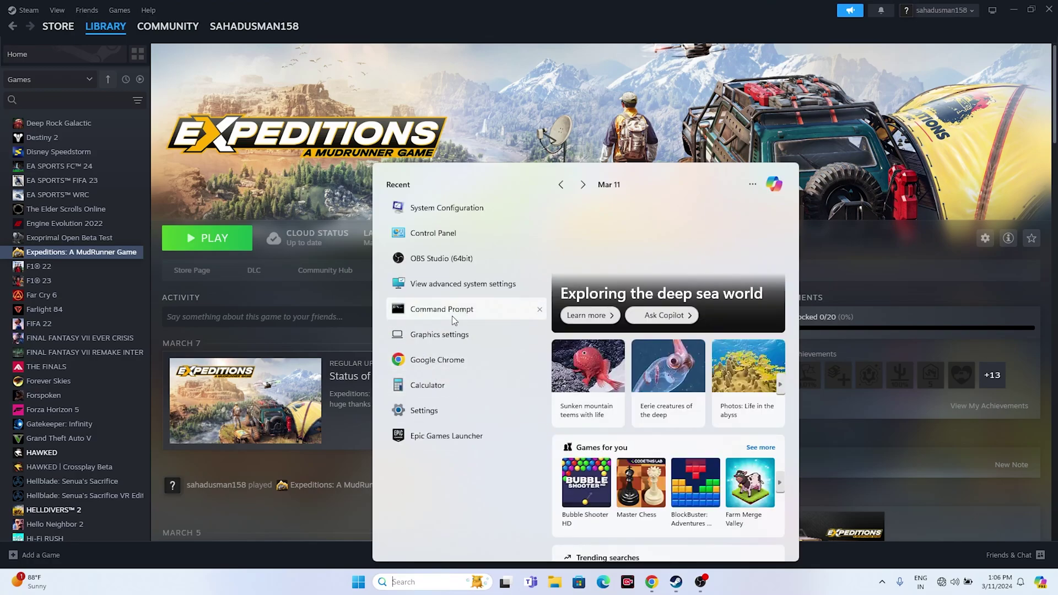
pyautogui.click(462, 210)
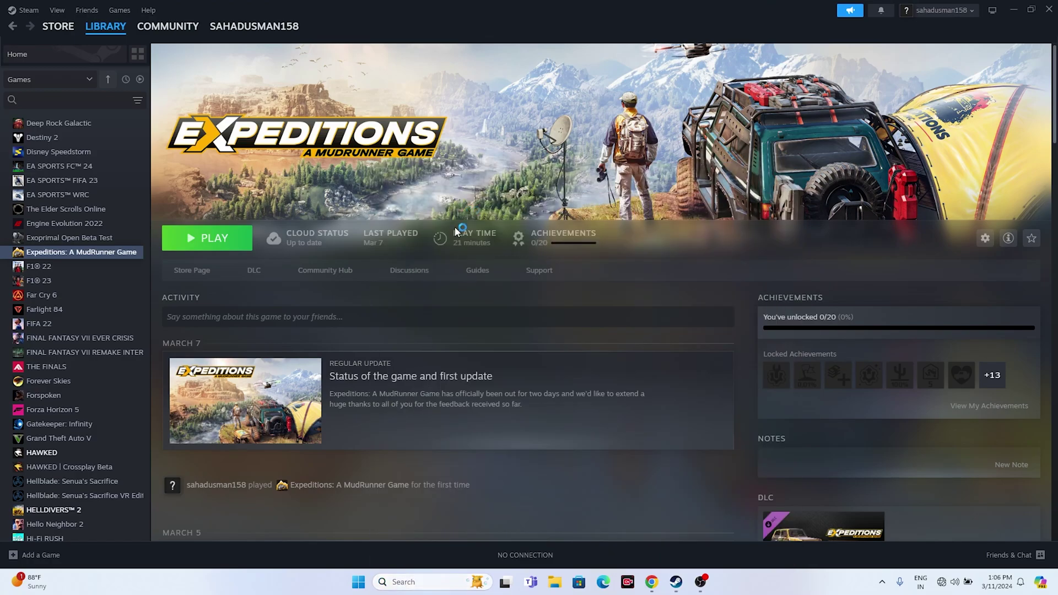
pyautogui.click(442, 203)
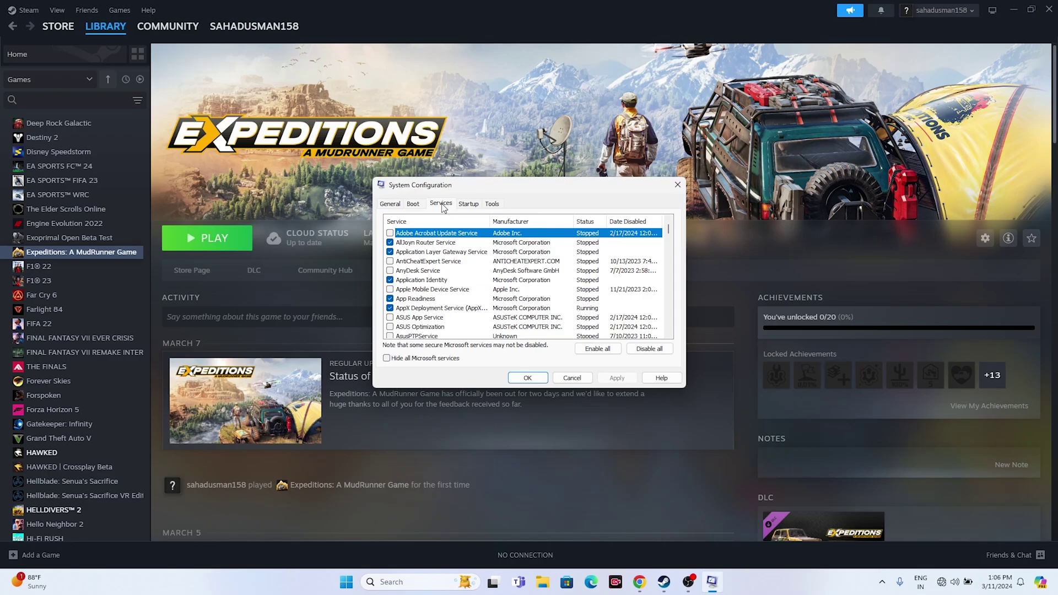
pyautogui.click(649, 350)
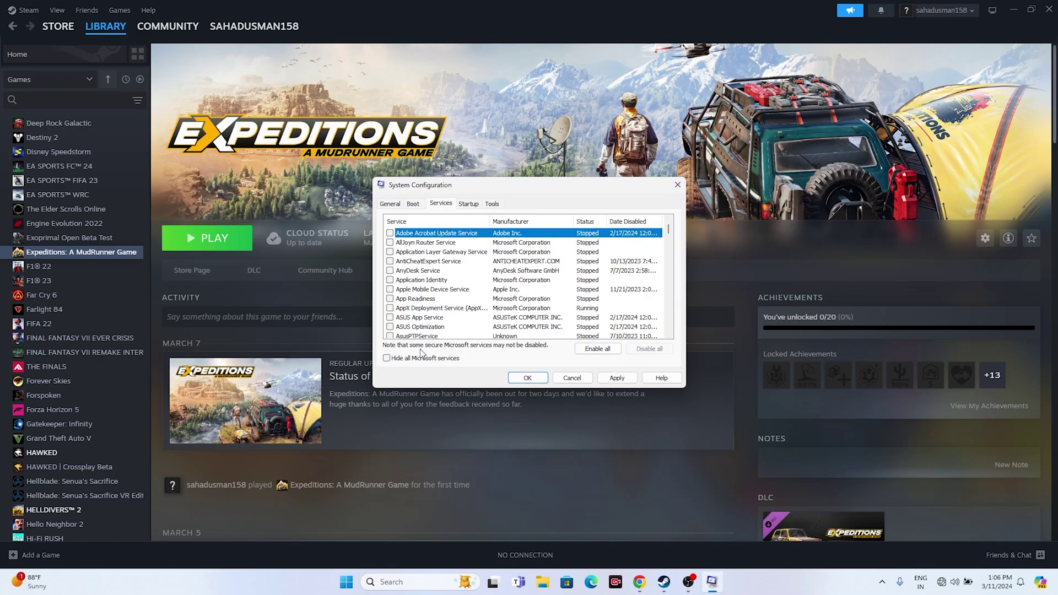
pyautogui.click(387, 358)
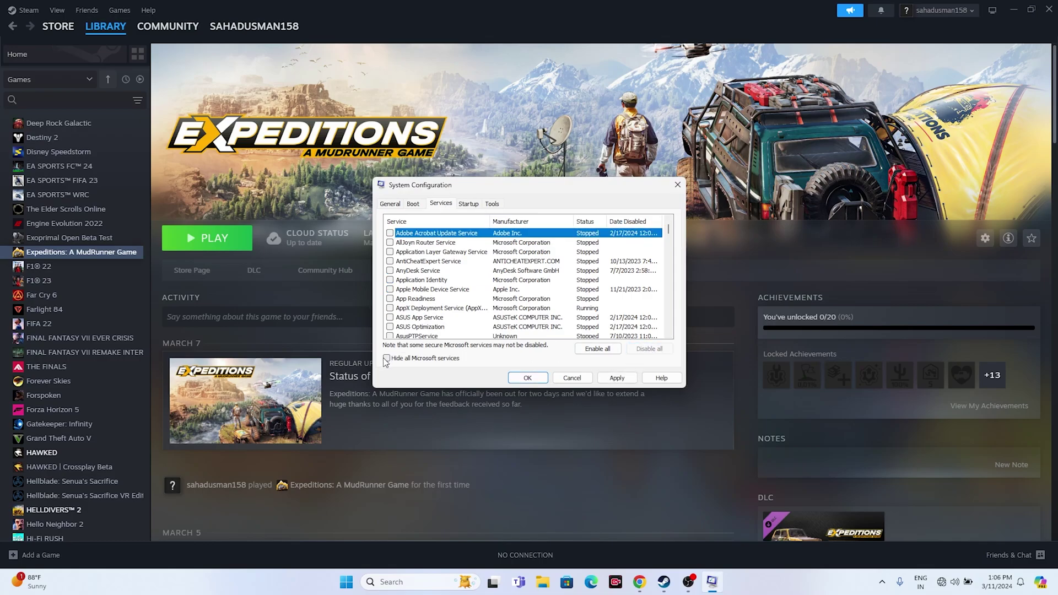
pyautogui.click(614, 379)
pyautogui.click(528, 378)
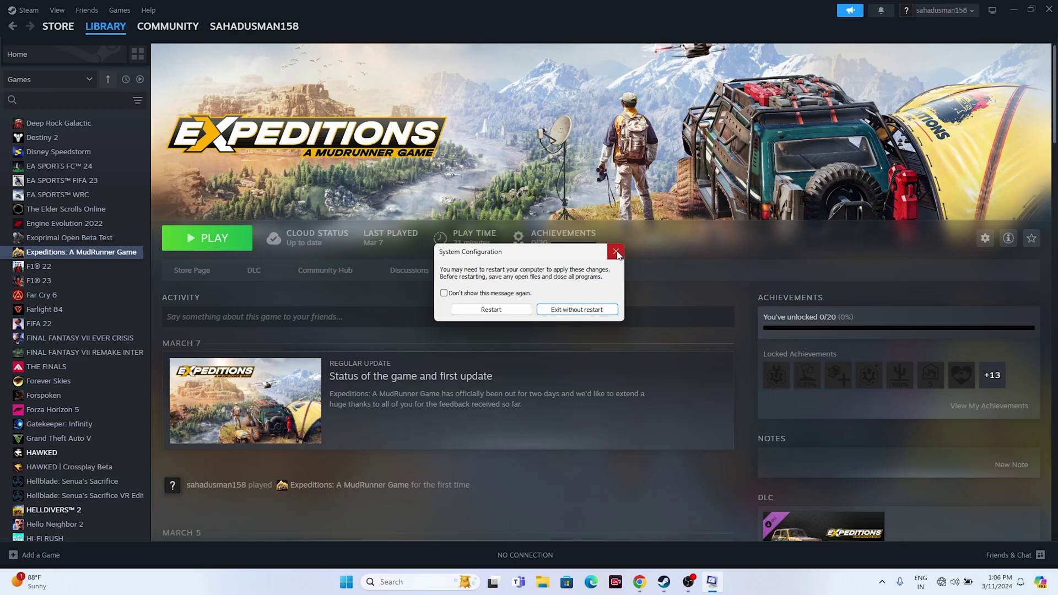
pyautogui.click(616, 252)
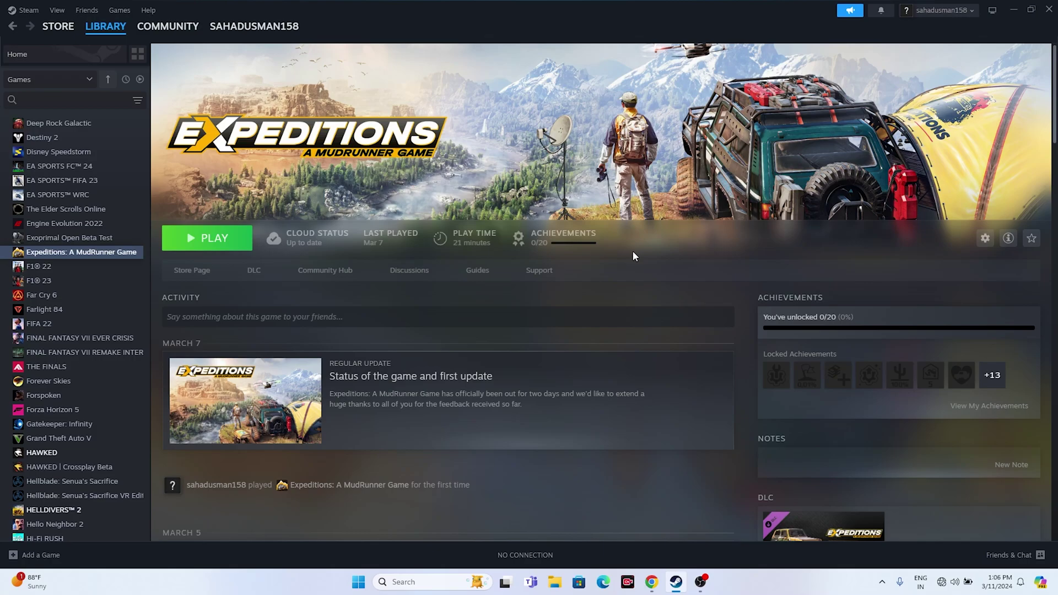
# - Enter -dx112 as the launch option in the Steam properties of Expeditions: A MudRunner Game and close the properties
pyautogui.rightClick(74, 255)
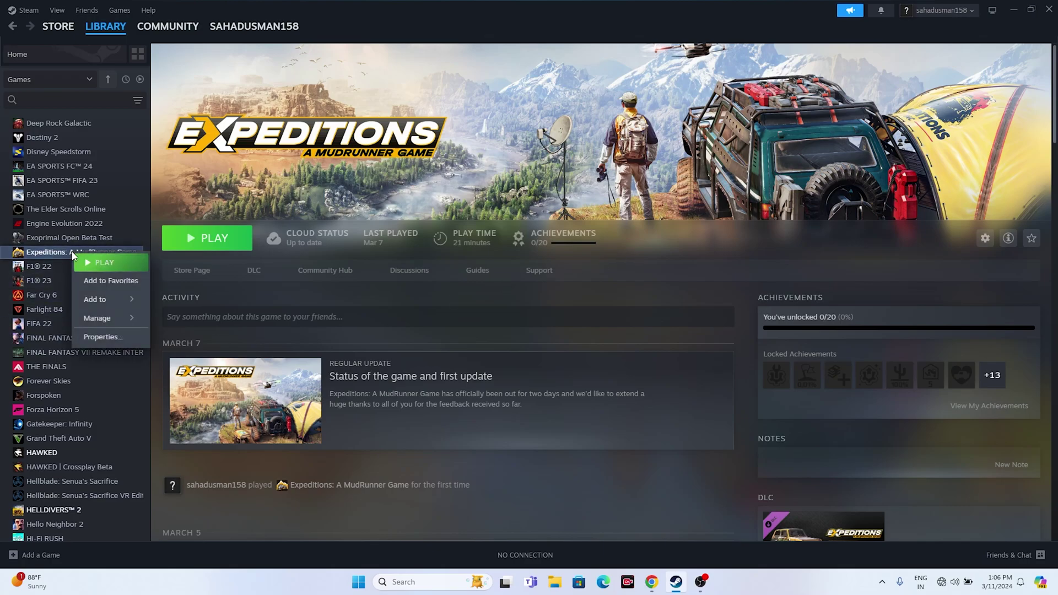
pyautogui.click(97, 334)
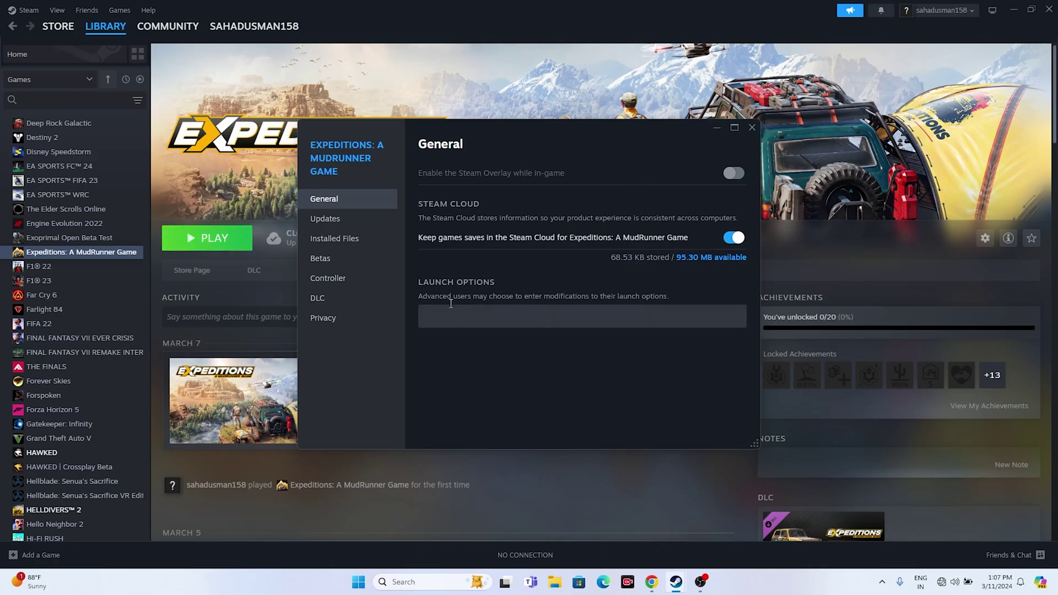
pyautogui.click(485, 315)
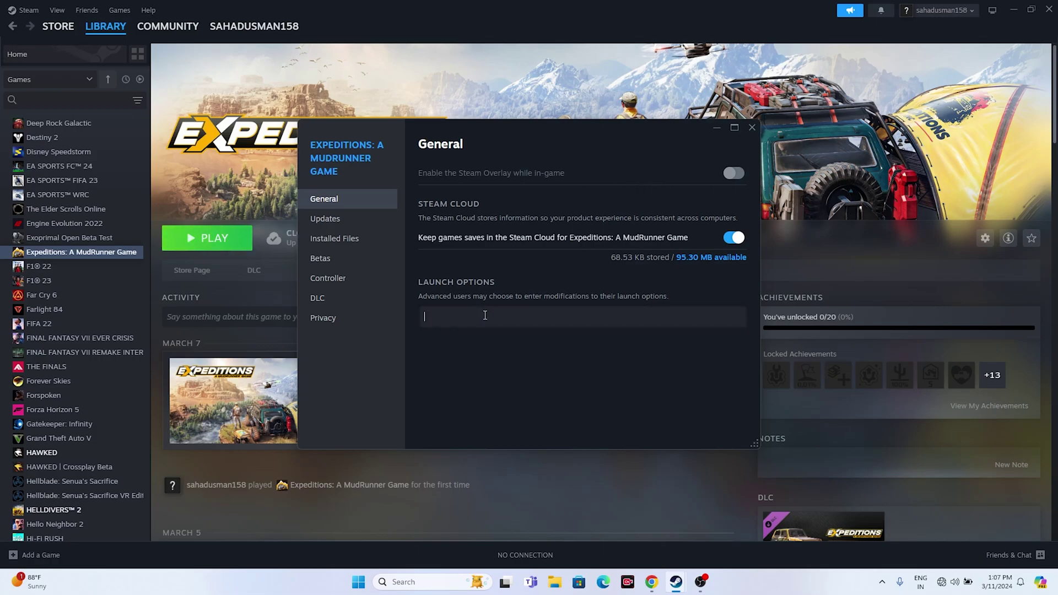
pyautogui.write('-dx112')
pyautogui.click(752, 128)
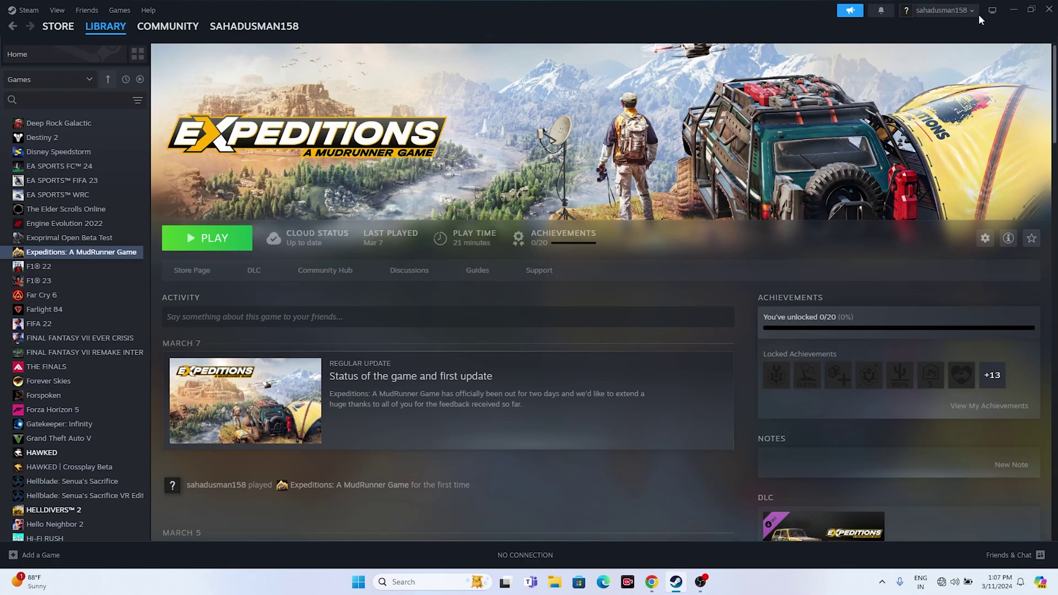
# - Minimize Steam, examine the running apps and background processes in a maximized Task Manager, and close it
pyautogui.click(1007, 8)
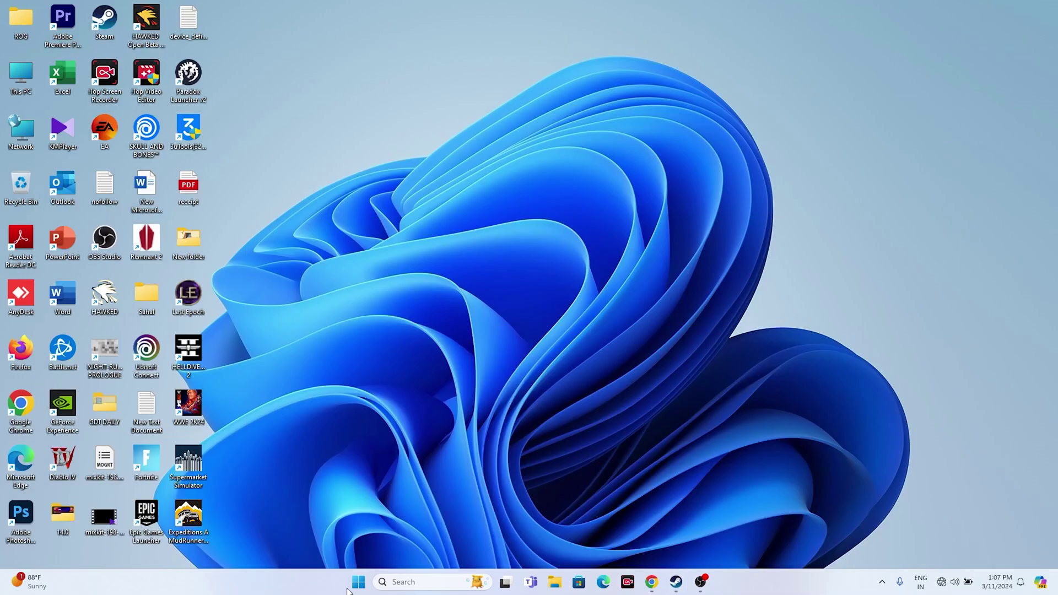
pyautogui.rightClick(358, 582)
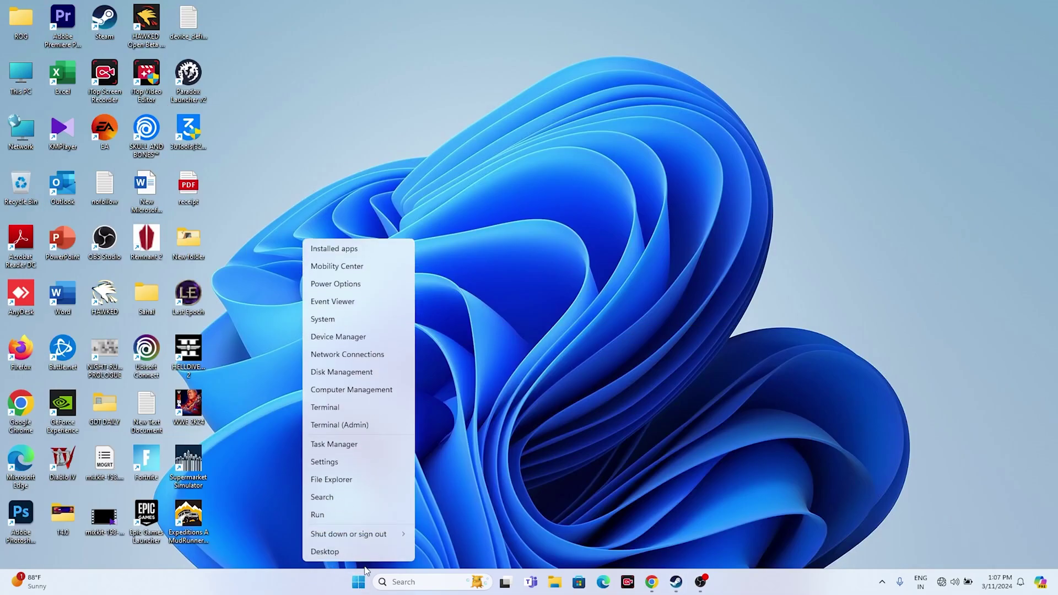
pyautogui.click(363, 445)
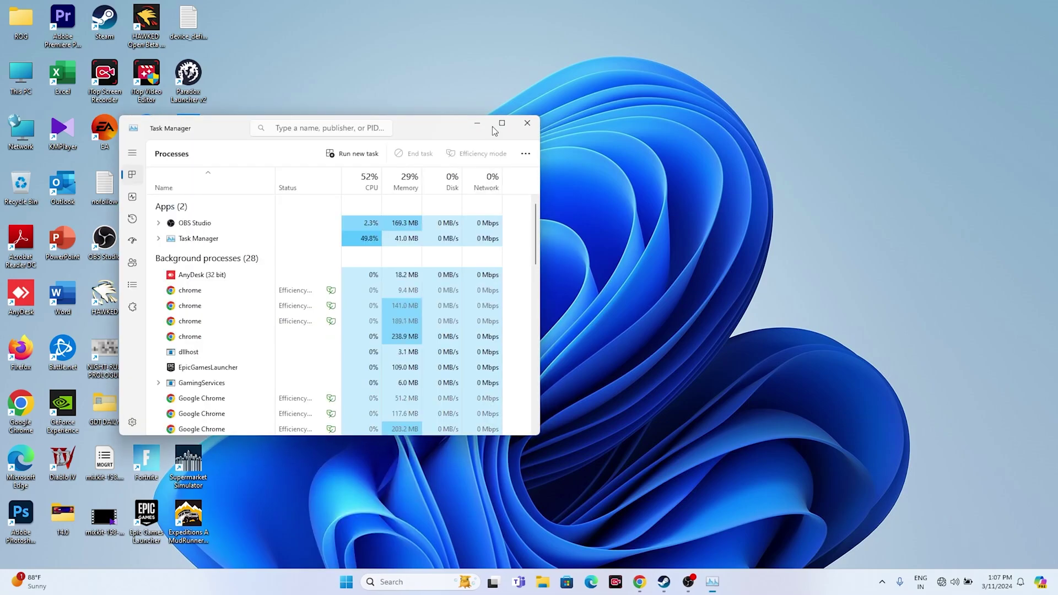
pyautogui.click(501, 124)
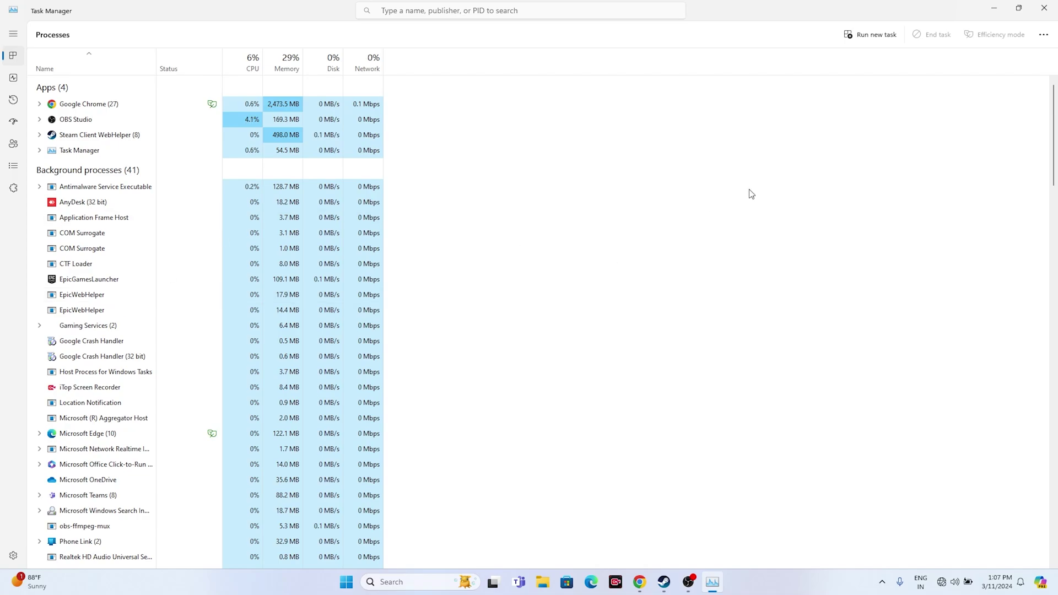
pyautogui.click(1044, 8)
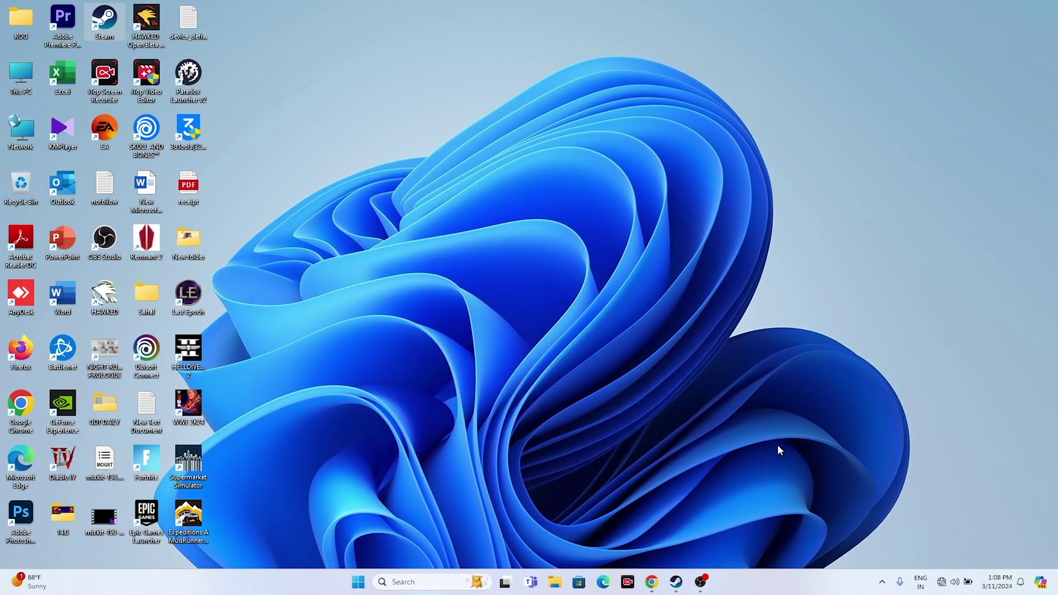
pyautogui.click(677, 582)
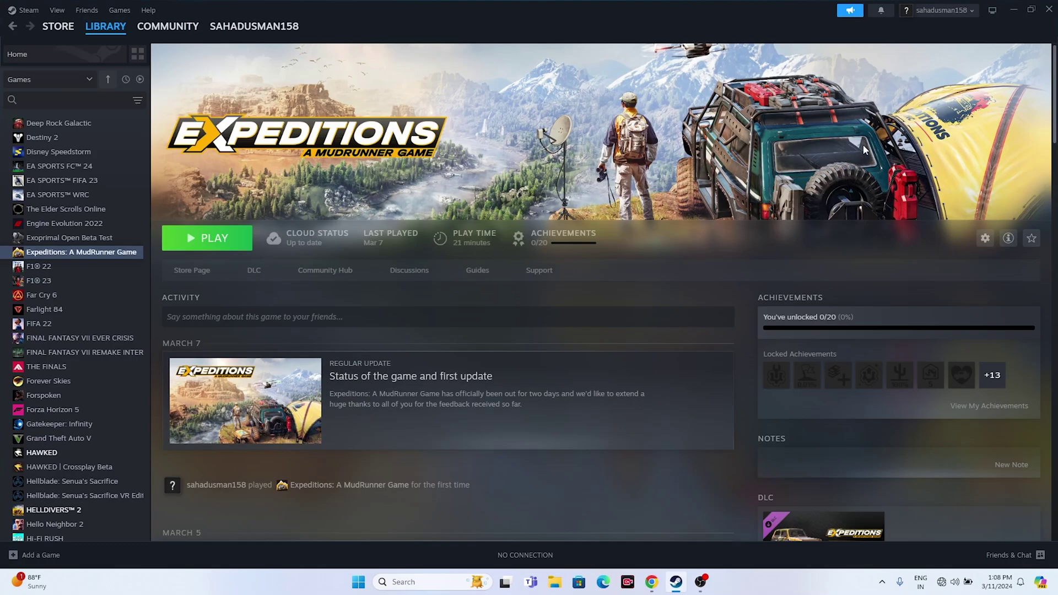
pyautogui.click(1012, 10)
# - Open the Windows Graphics settings page with the custom options for apps
pyautogui.click(429, 574)
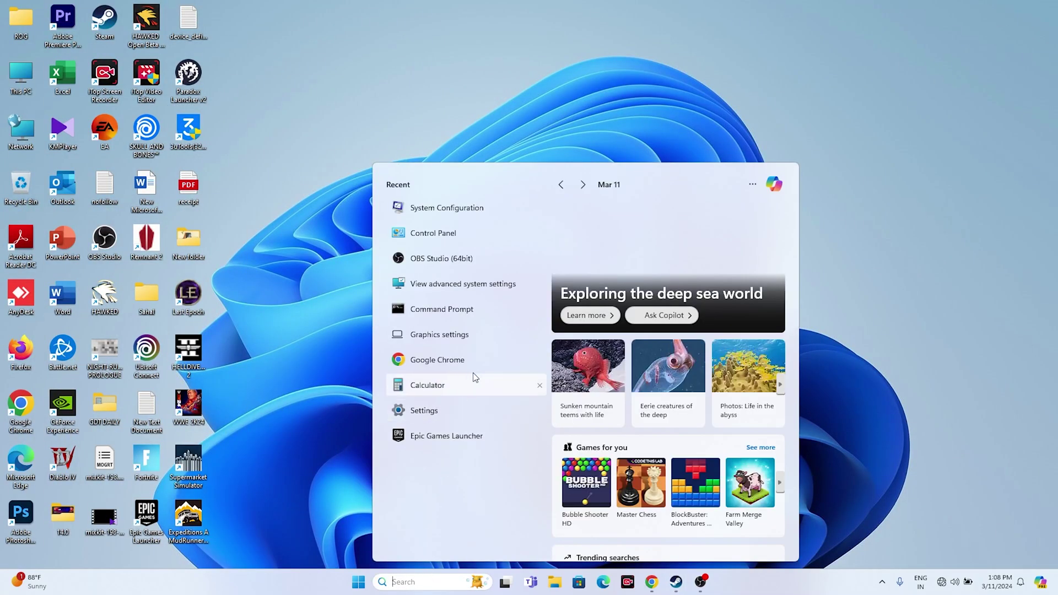
pyautogui.click(458, 334)
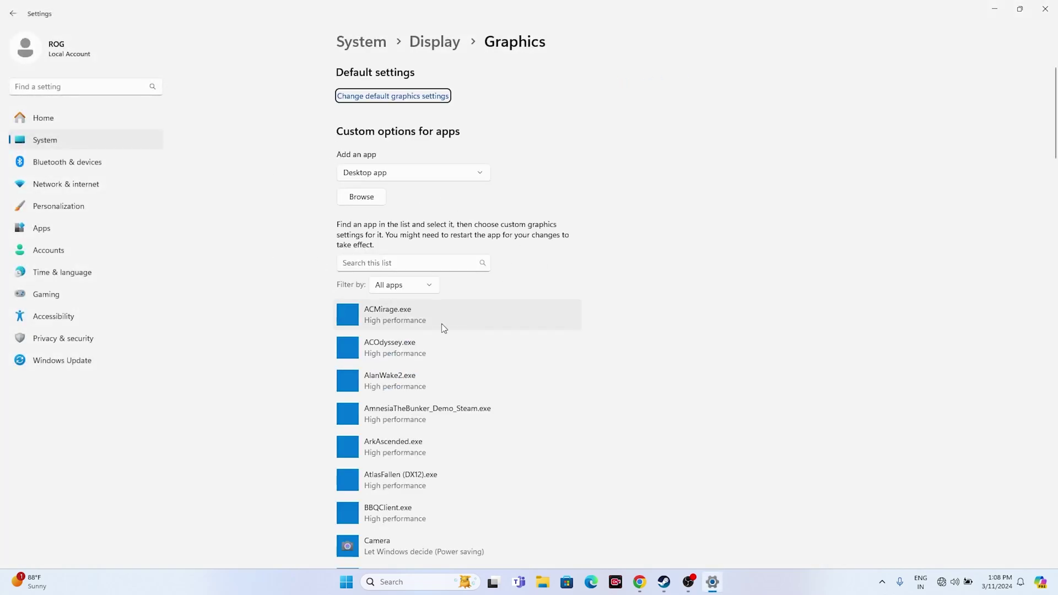
pyautogui.scroll(-2, 654, 268)
pyautogui.scroll(-2, 654, 269)
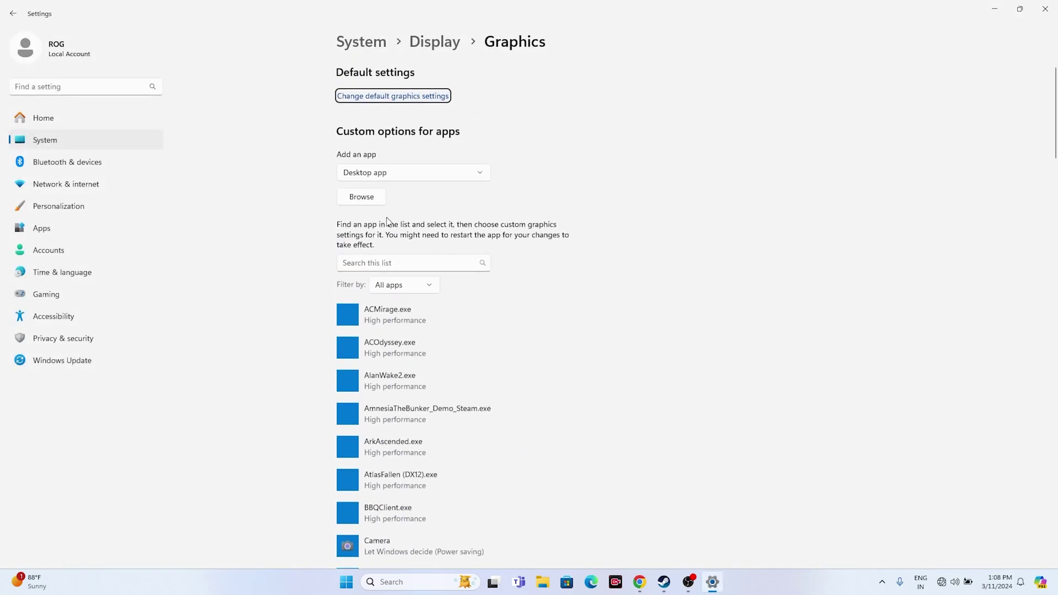
# - Browse for a desktop app to add and go to Program Files (x86)\Steam\steamapps\common on Local Disk (C:)
pyautogui.click(366, 202)
pyautogui.scroll(-3, 55, 182)
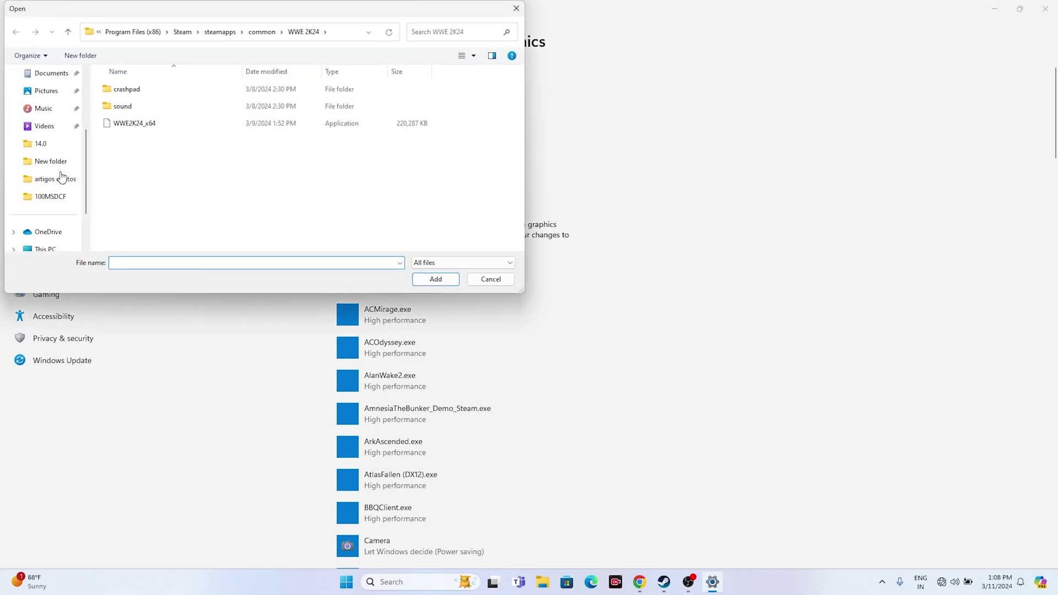
pyautogui.click(49, 248)
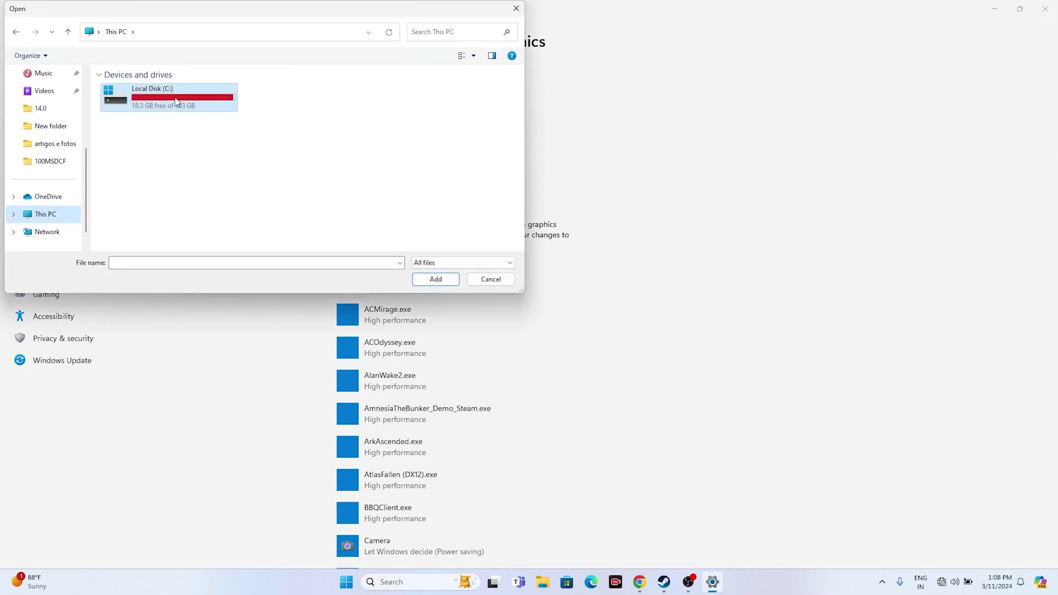
pyautogui.doubleClick(176, 102)
pyautogui.doubleClick(160, 193)
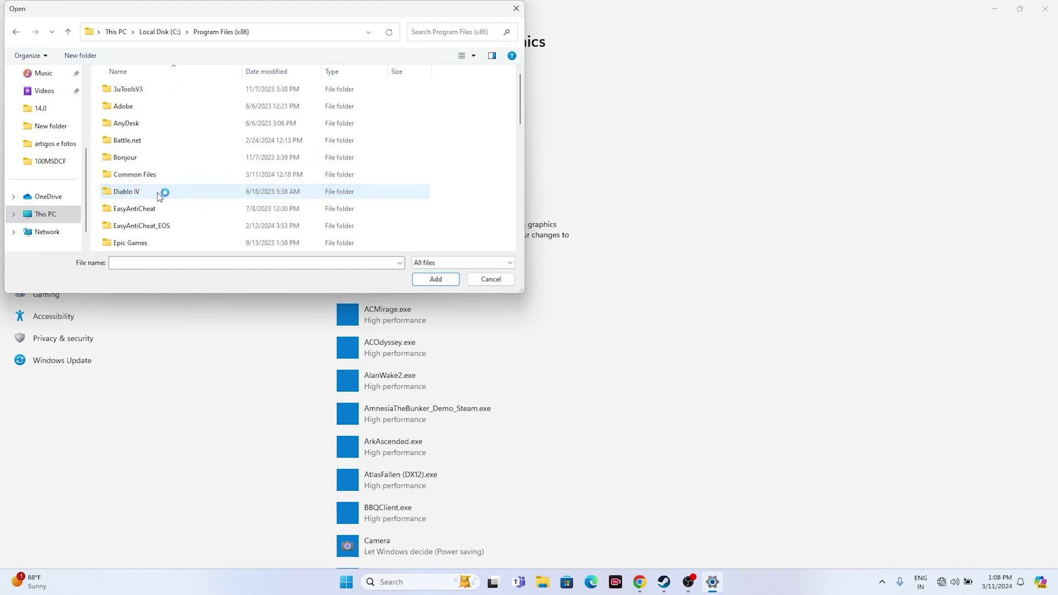
pyautogui.scroll(-9, 163, 167)
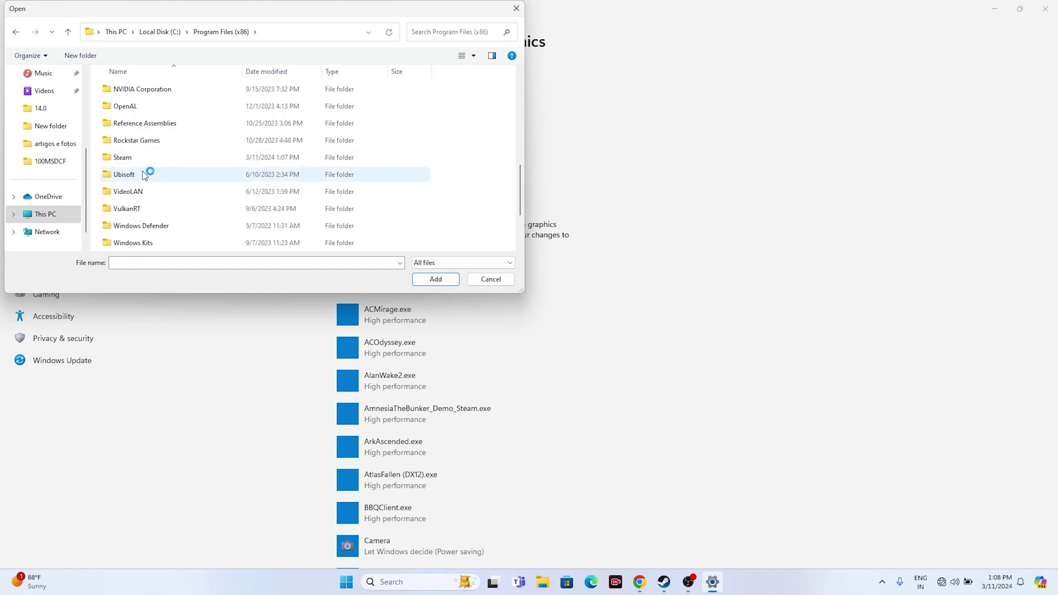
pyautogui.doubleClick(135, 160)
pyautogui.scroll(-3, 208, 165)
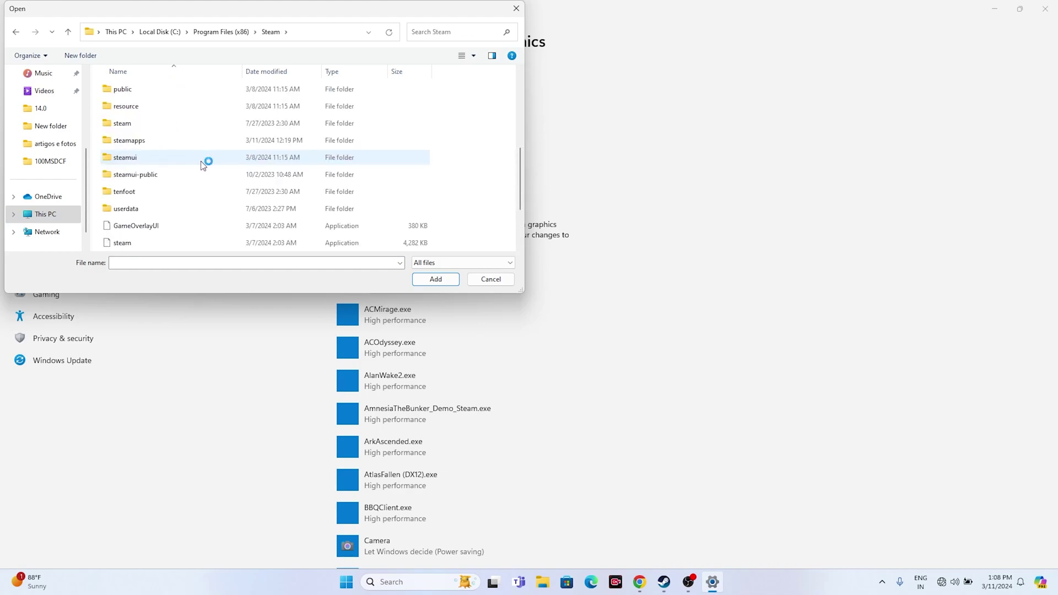
pyautogui.doubleClick(168, 142)
pyautogui.doubleClick(149, 89)
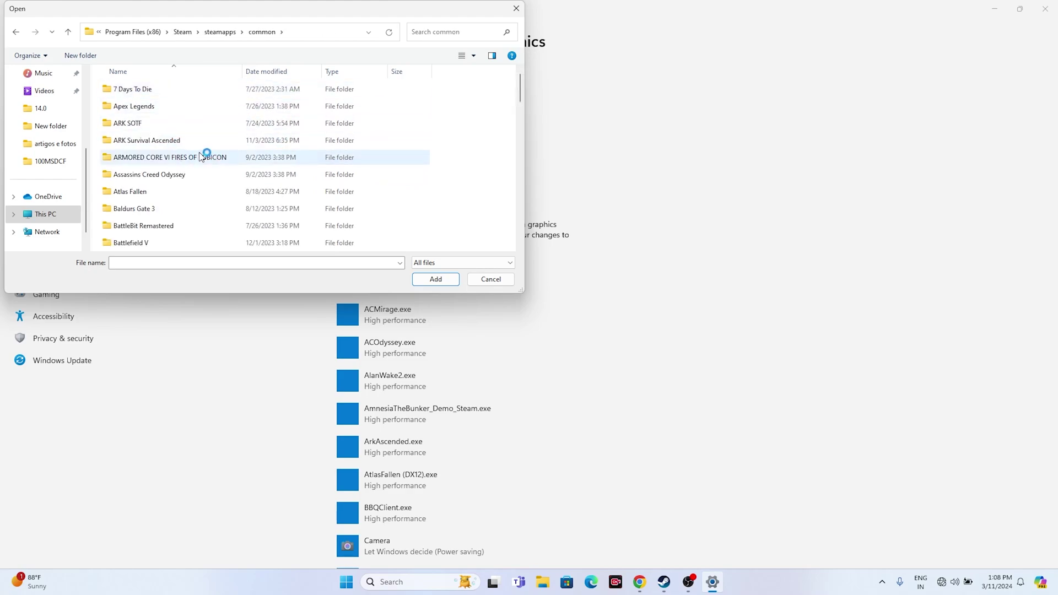
# - Add the Expeditions application from Expeditions A MudRunner Game\Sources\Bin to the custom graphics app list
pyautogui.scroll(-5, 202, 155)
pyautogui.scroll(-2, 202, 156)
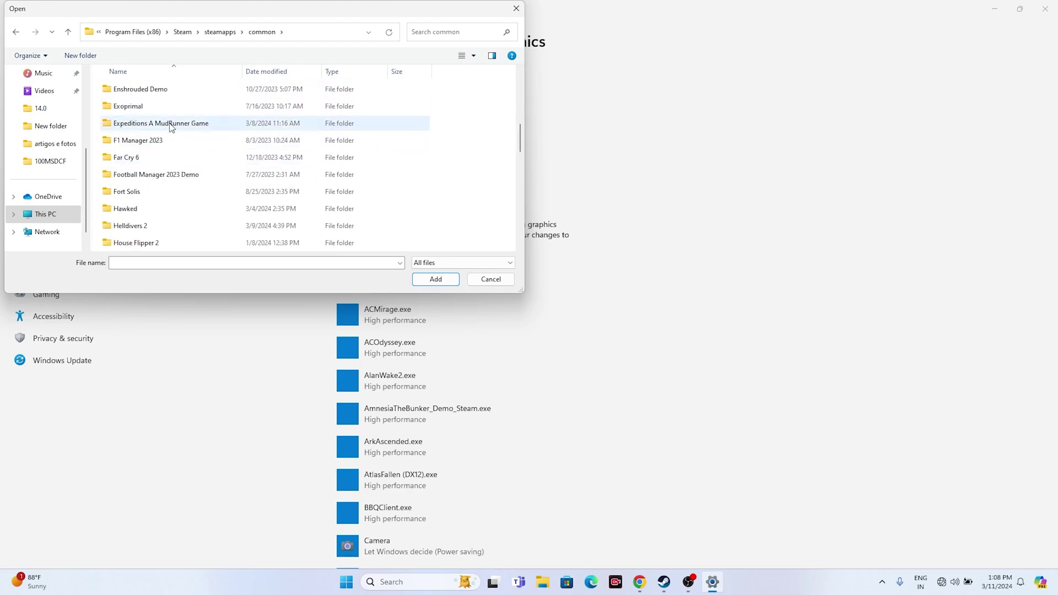
pyautogui.click(170, 124)
pyautogui.doubleClick(171, 125)
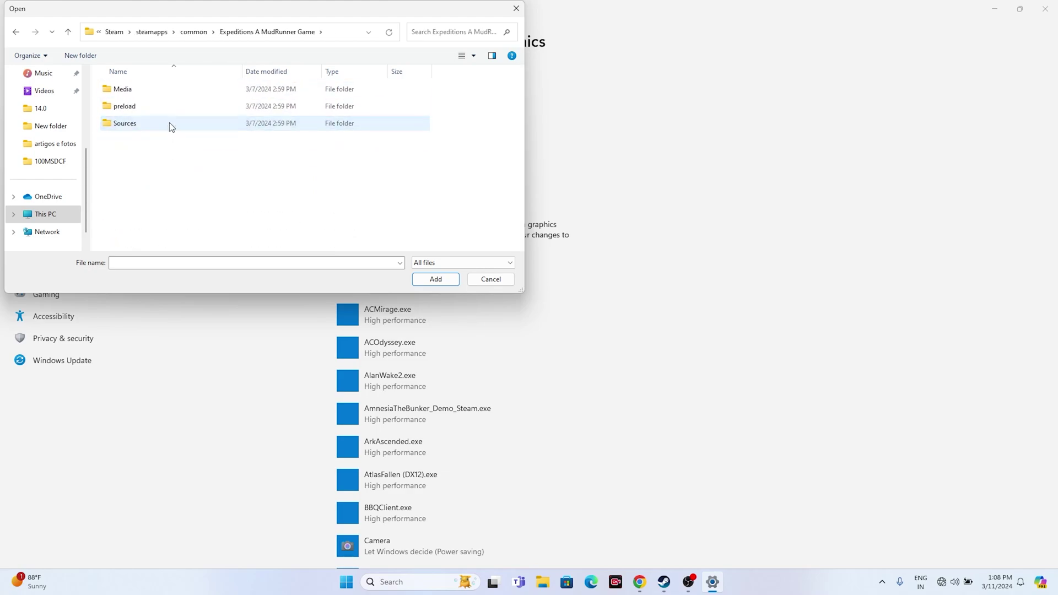
pyautogui.click(137, 125)
pyautogui.doubleClick(138, 125)
pyautogui.doubleClick(135, 92)
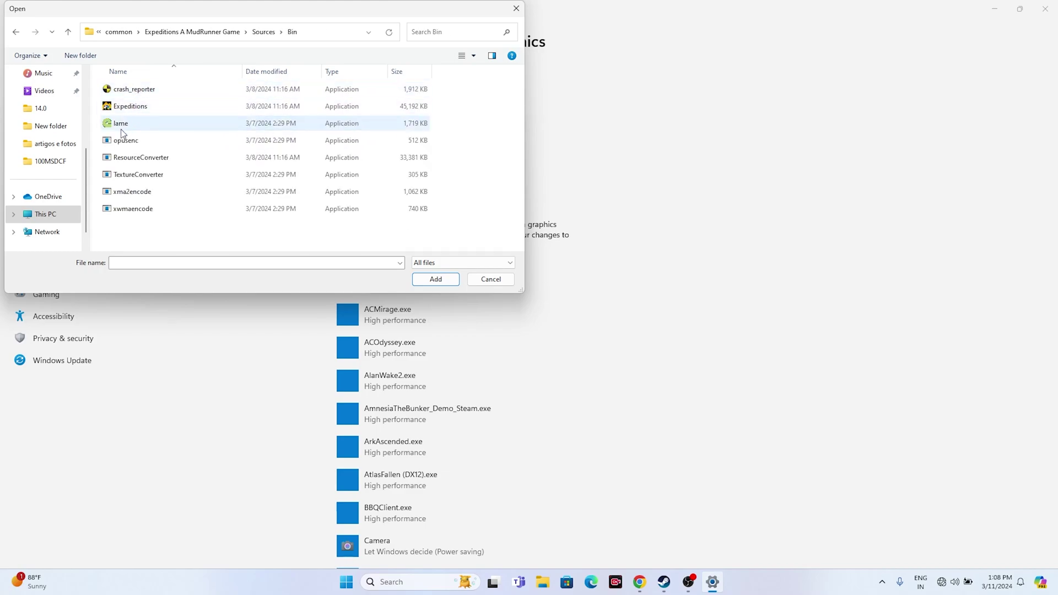
pyautogui.click(142, 113)
pyautogui.click(434, 279)
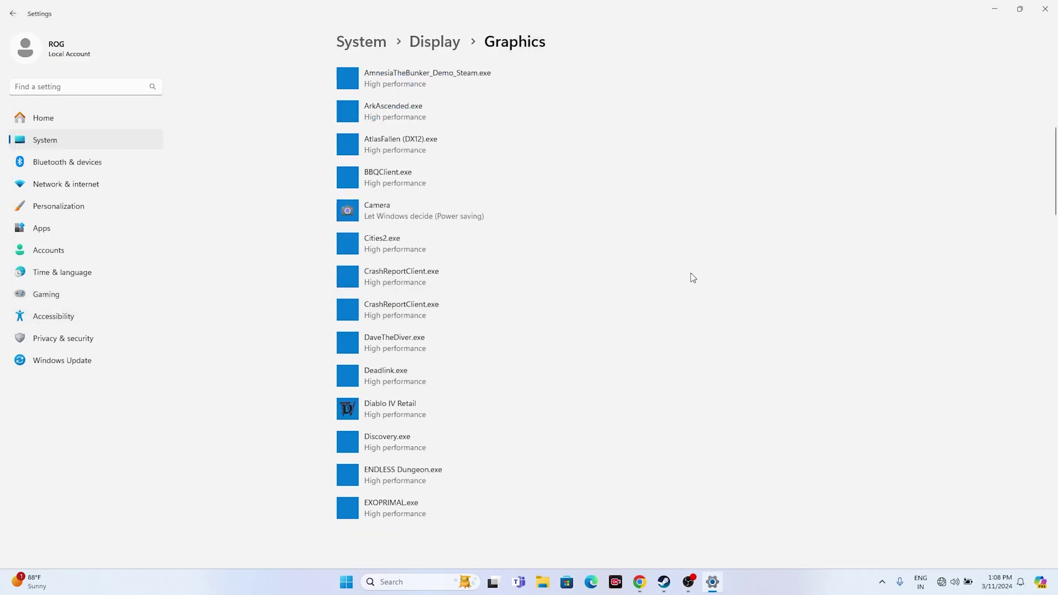
# - Set the graphics preference of Expeditions to High performance, save it, and close Settings
pyautogui.click(501, 378)
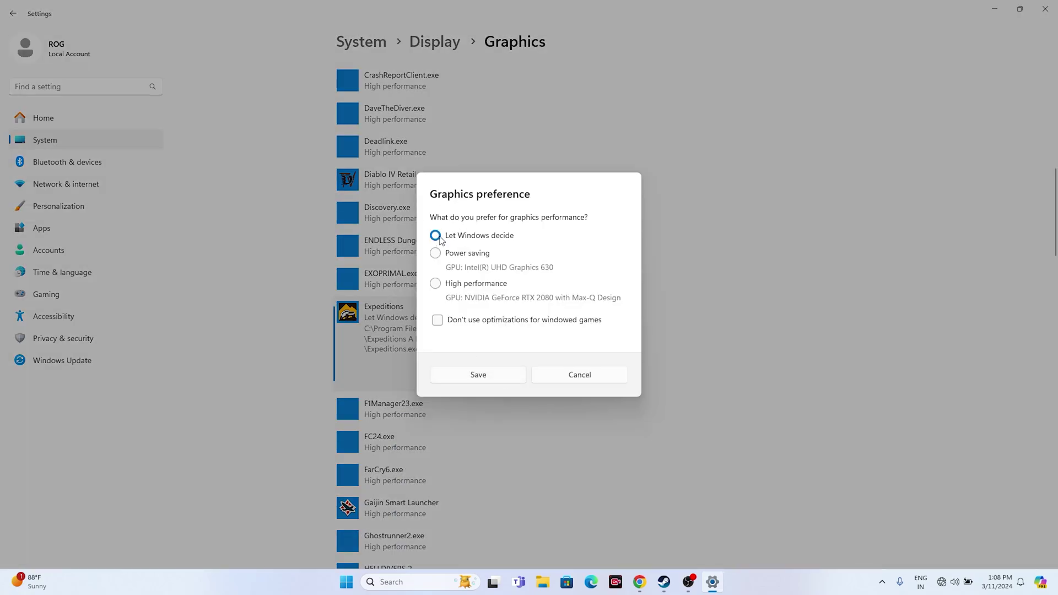
pyautogui.click(439, 283)
pyautogui.click(474, 378)
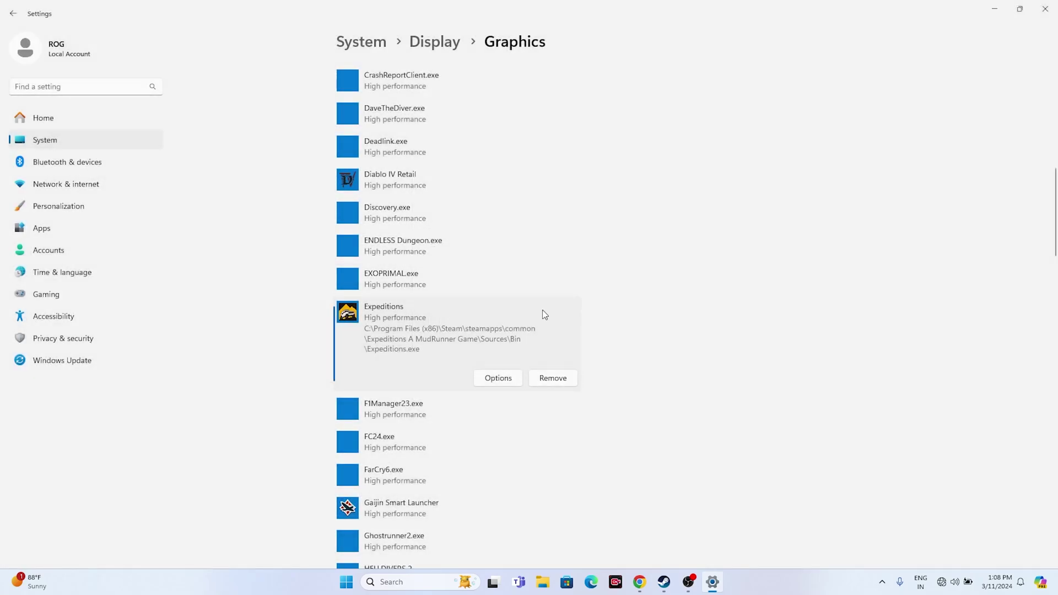
pyautogui.click(1046, 9)
pyautogui.click(681, 586)
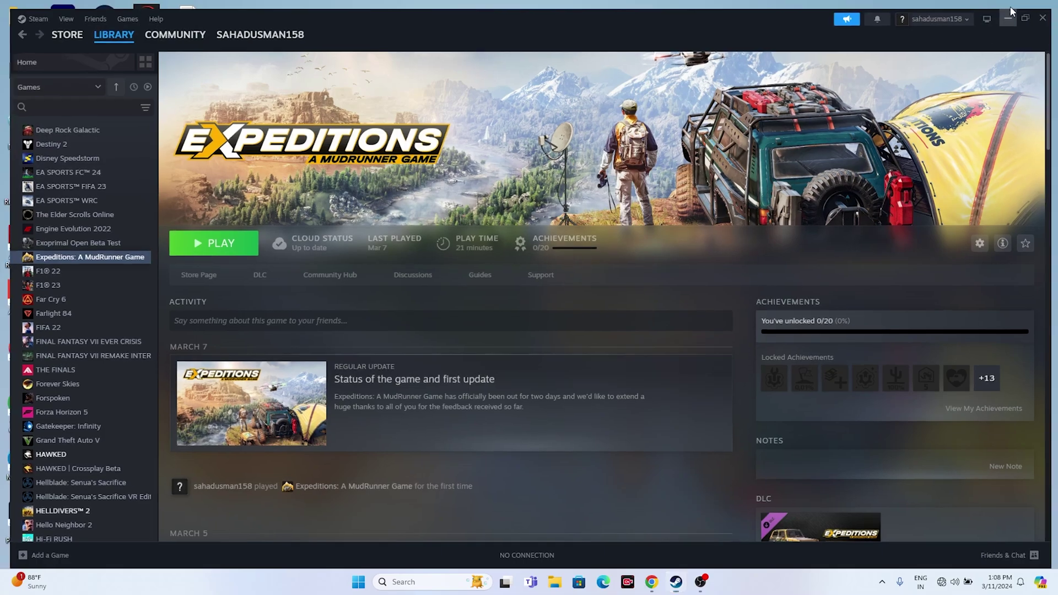
pyautogui.click(1013, 10)
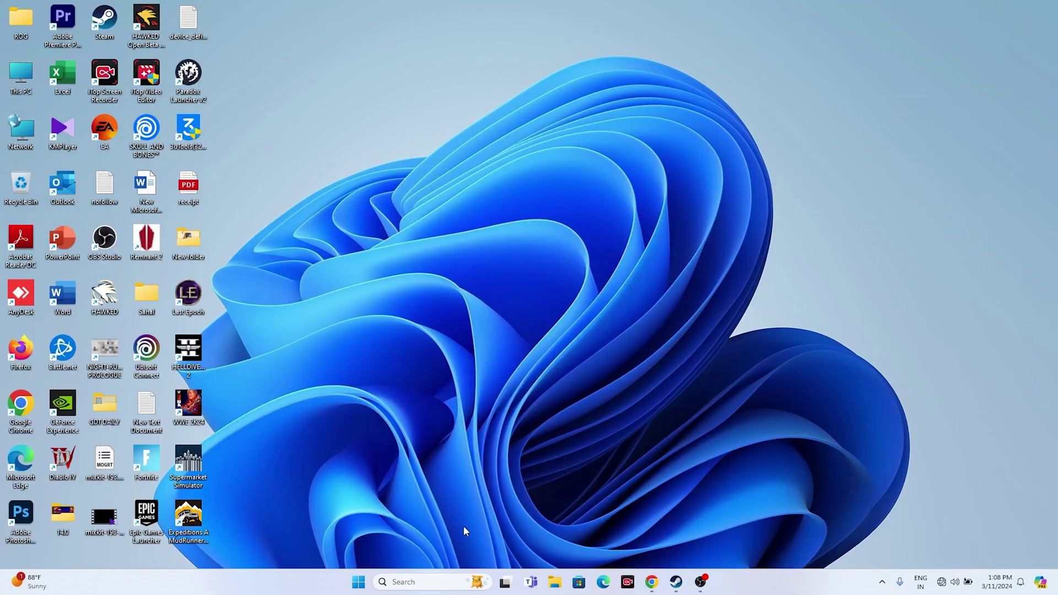
# - Open the Virtual Memory dialog from the advanced system settings and choose a custom paging file size for drive C:
pyautogui.click(441, 582)
pyautogui.write('view')
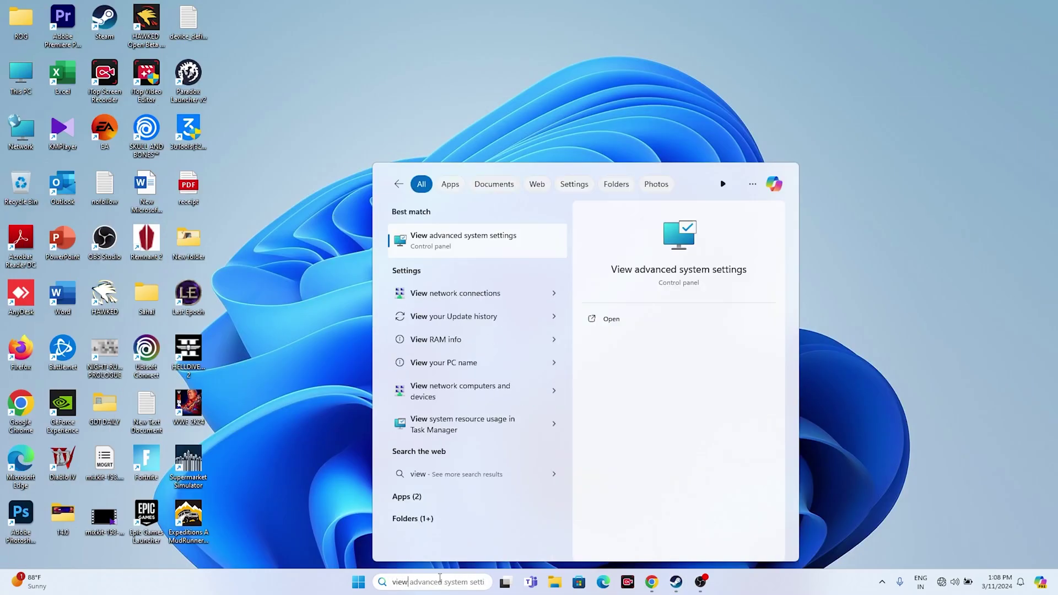
pyautogui.click(520, 251)
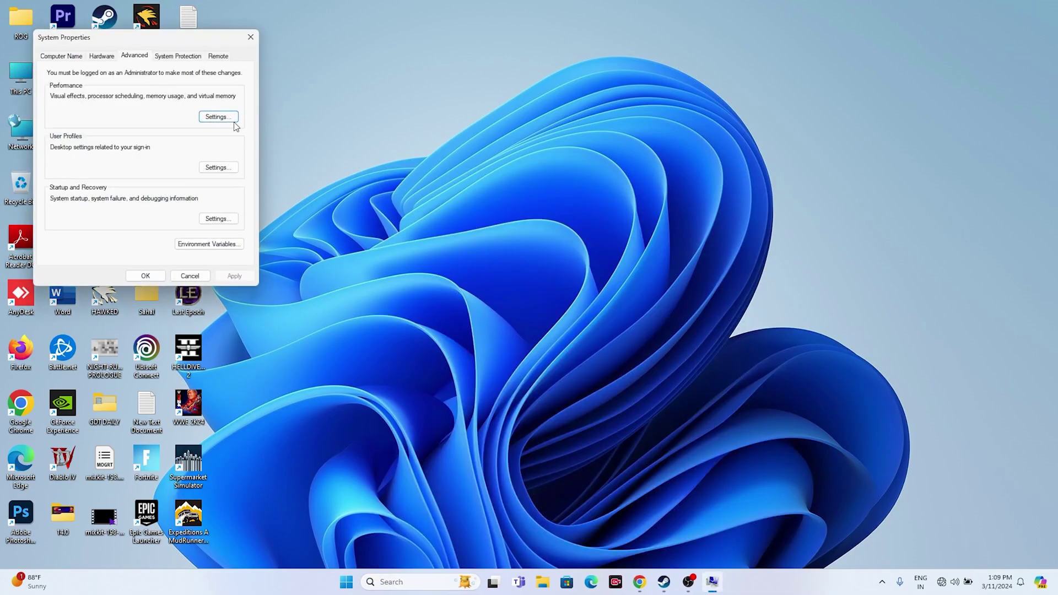
pyautogui.click(234, 121)
pyautogui.click(113, 102)
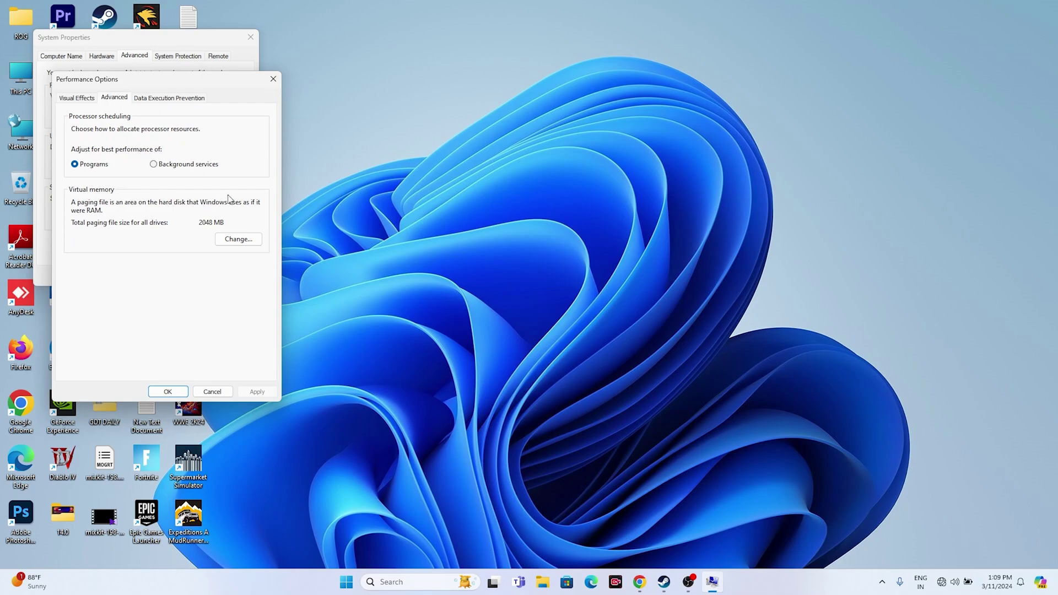
pyautogui.click(238, 239)
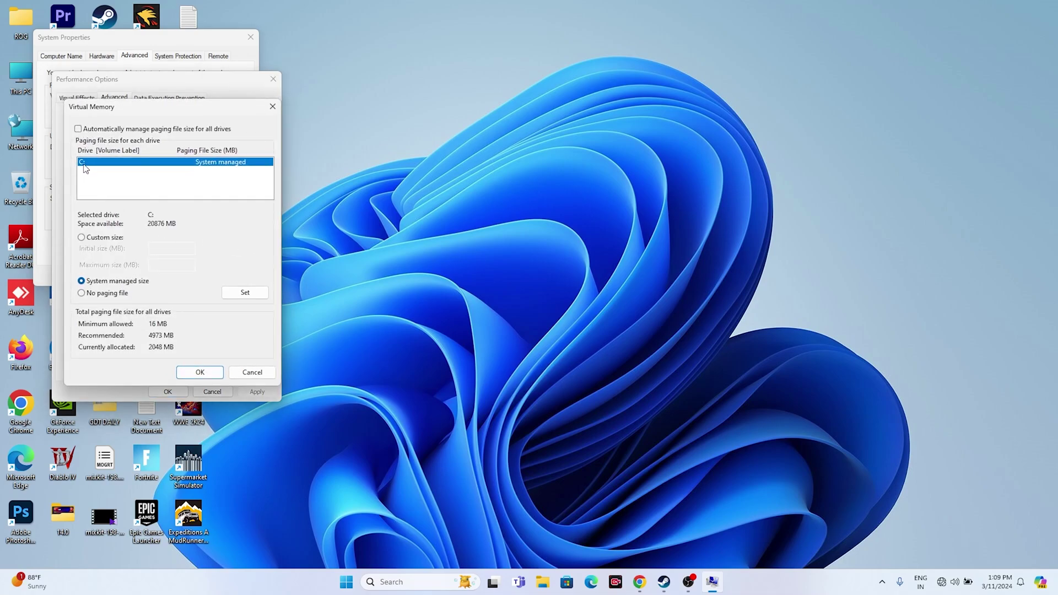
pyautogui.click(82, 238)
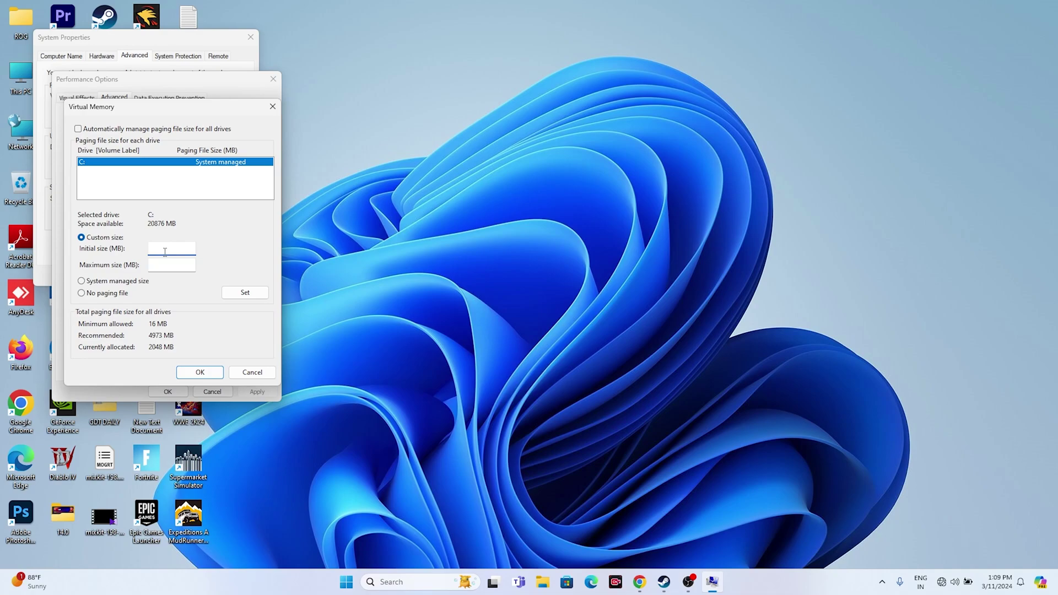
# - Open Calculator and multiply 32 by 1024
pyautogui.click(434, 581)
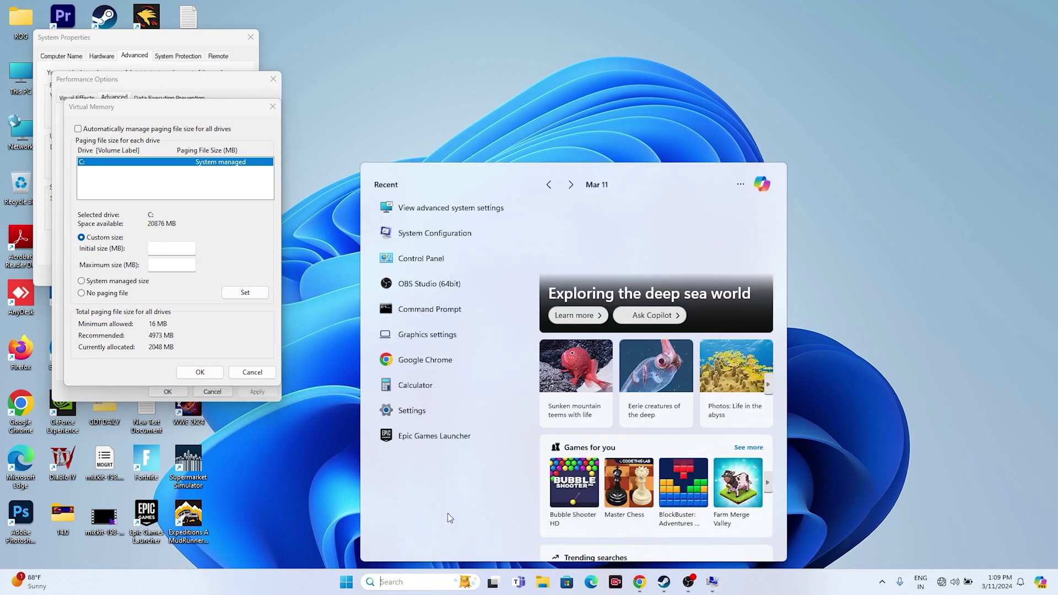
pyautogui.click(465, 385)
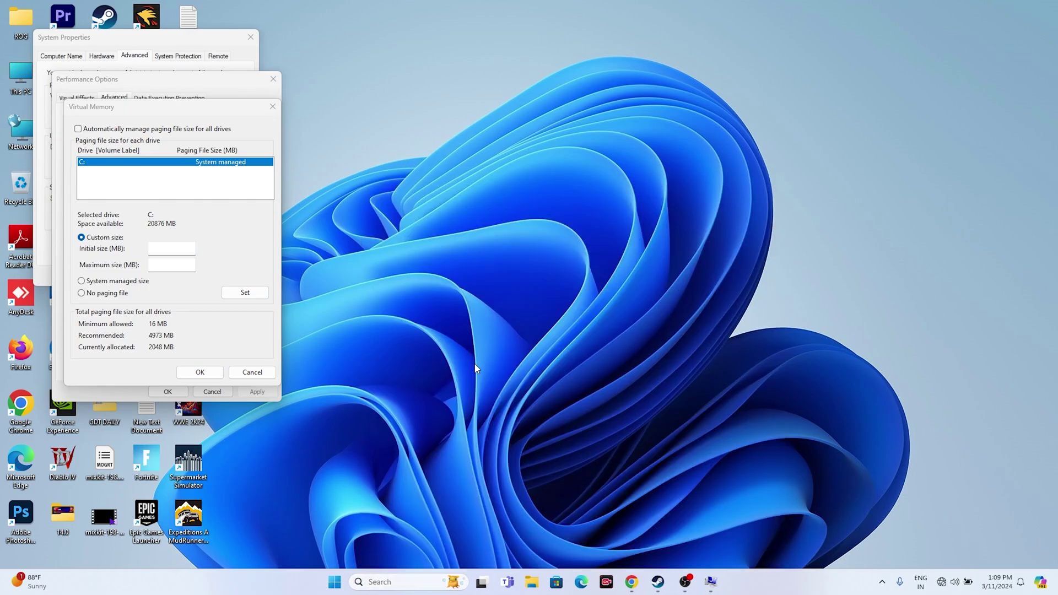
pyautogui.click(862, 334)
pyautogui.click(817, 338)
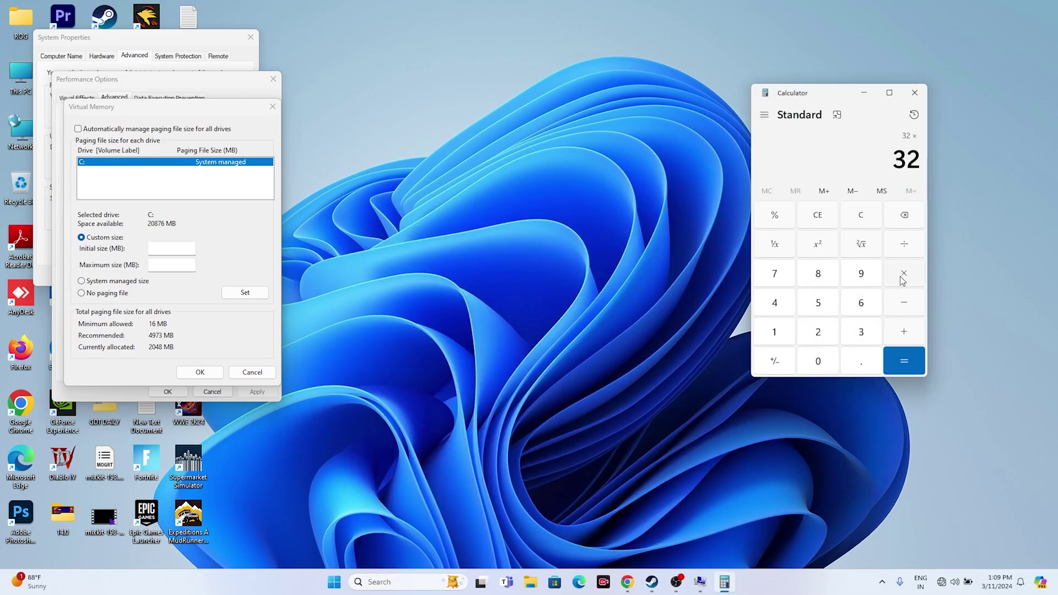
pyautogui.click(788, 335)
pyautogui.click(817, 357)
pyautogui.click(817, 338)
pyautogui.click(791, 311)
pyautogui.click(904, 361)
# - Multiply the calculated product by 1.5
pyautogui.click(904, 279)
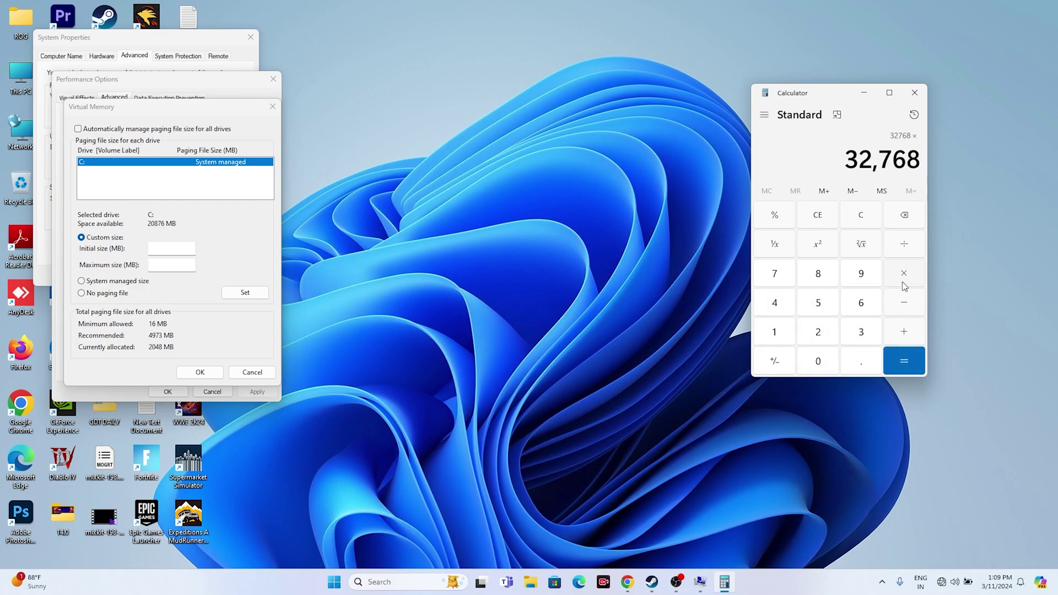
pyautogui.click(784, 336)
pyautogui.click(853, 361)
pyautogui.click(825, 309)
pyautogui.click(904, 361)
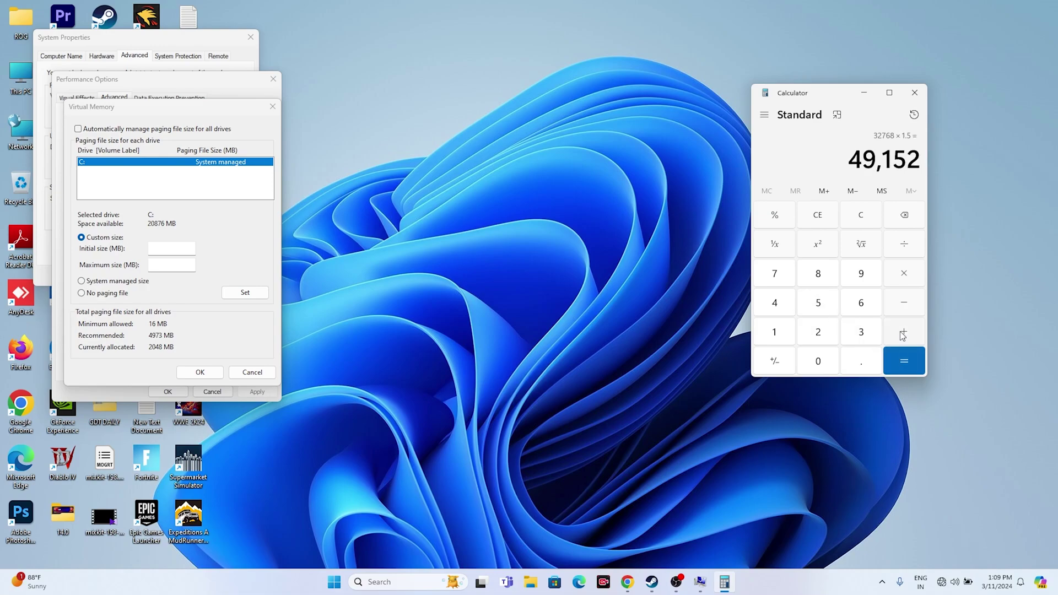
# - Copy the Calculator result 49,152 into the initial size of drive C:'s custom paging file
pyautogui.moveTo(853, 160); pyautogui.dragTo(919, 162)
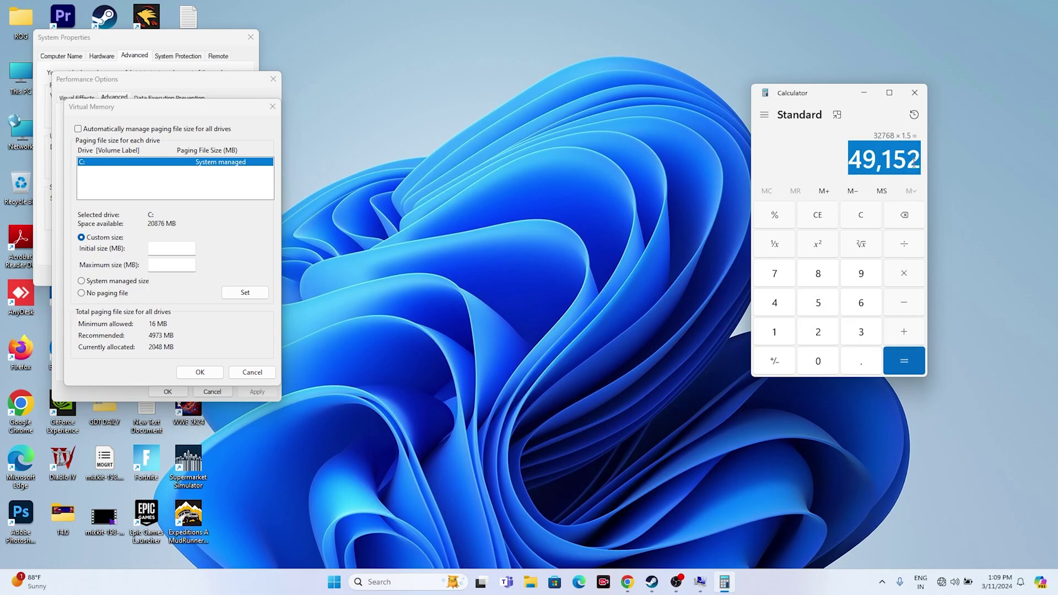
pyautogui.rightClick(916, 163)
pyautogui.click(945, 172)
pyautogui.rightClick(161, 249)
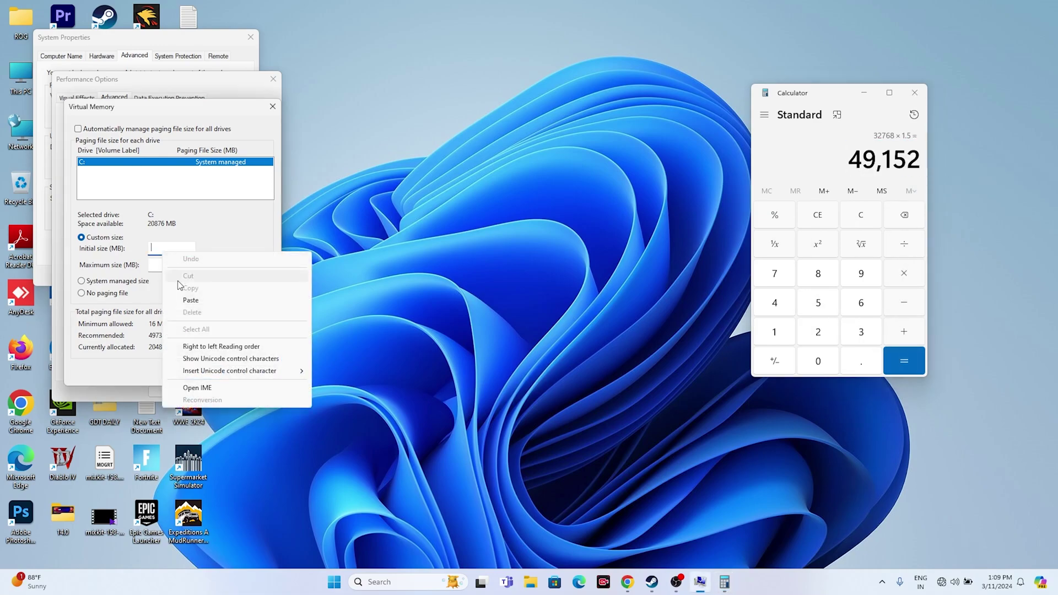
pyautogui.click(180, 291)
pyautogui.press('Tab')
# - Clear Calculator and multiply 32 by 1024 again
pyautogui.click(861, 220)
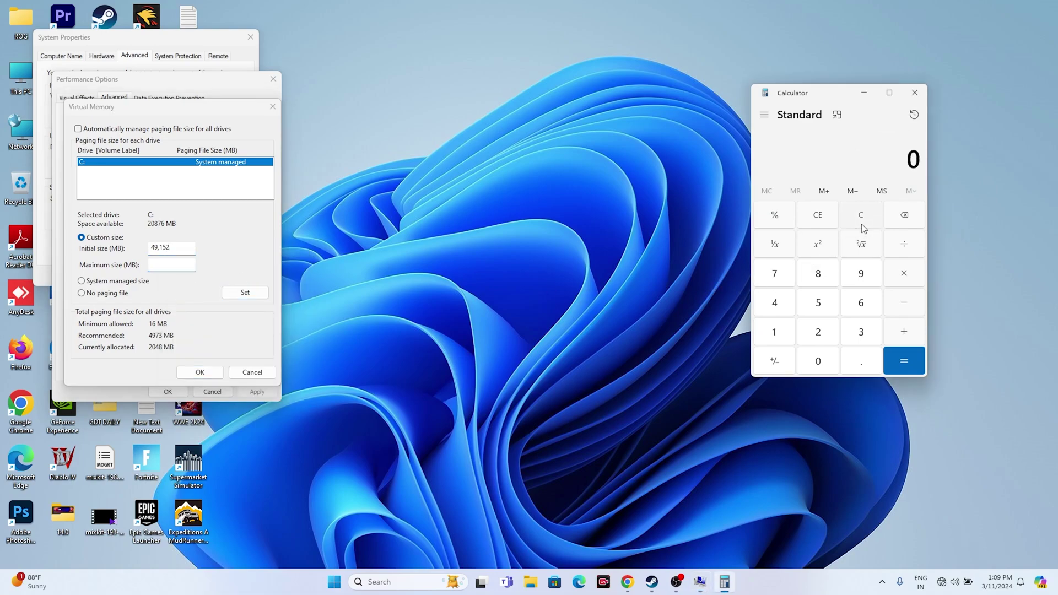
pyautogui.click(860, 332)
pyautogui.click(826, 336)
pyautogui.click(902, 284)
pyautogui.click(774, 332)
pyautogui.click(818, 361)
pyautogui.click(818, 332)
pyautogui.click(774, 303)
pyautogui.click(896, 361)
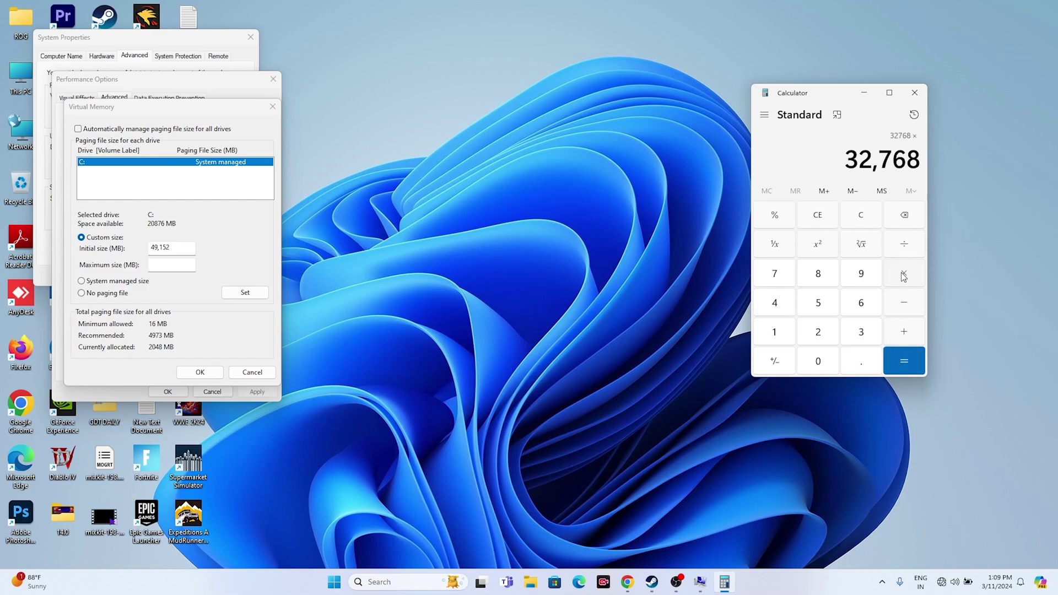
# - Multiply the product of 32 and 1024 by 3 in Calculator
pyautogui.click(903, 274)
pyautogui.click(858, 334)
pyautogui.click(880, 353)
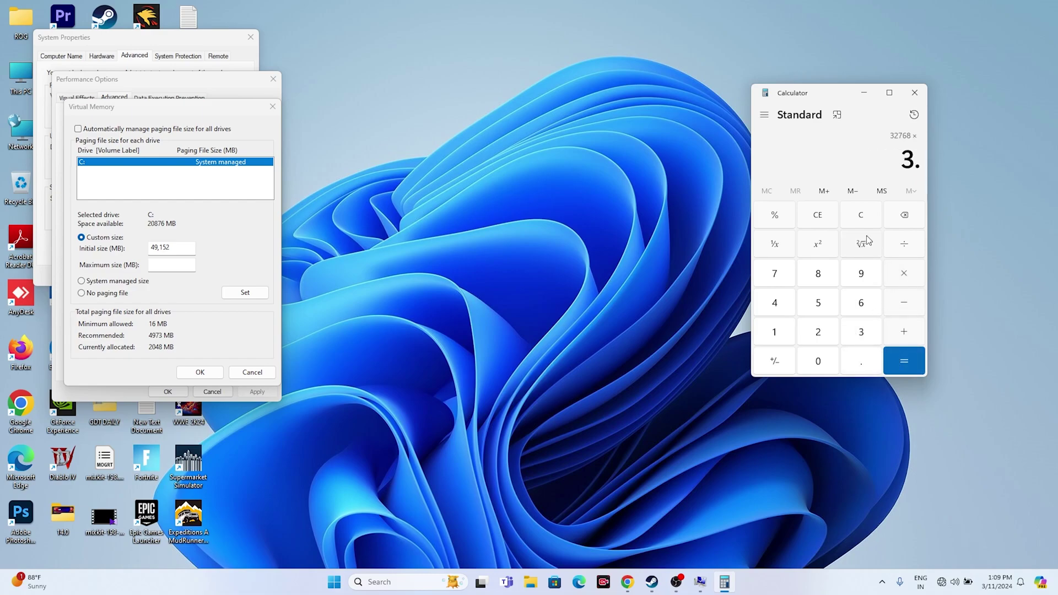
pyautogui.click(905, 217)
pyautogui.click(907, 370)
# - Copy the Calculator result 98,304 into the maximum size of drive C:'s custom paging file
pyautogui.doubleClick(922, 162)
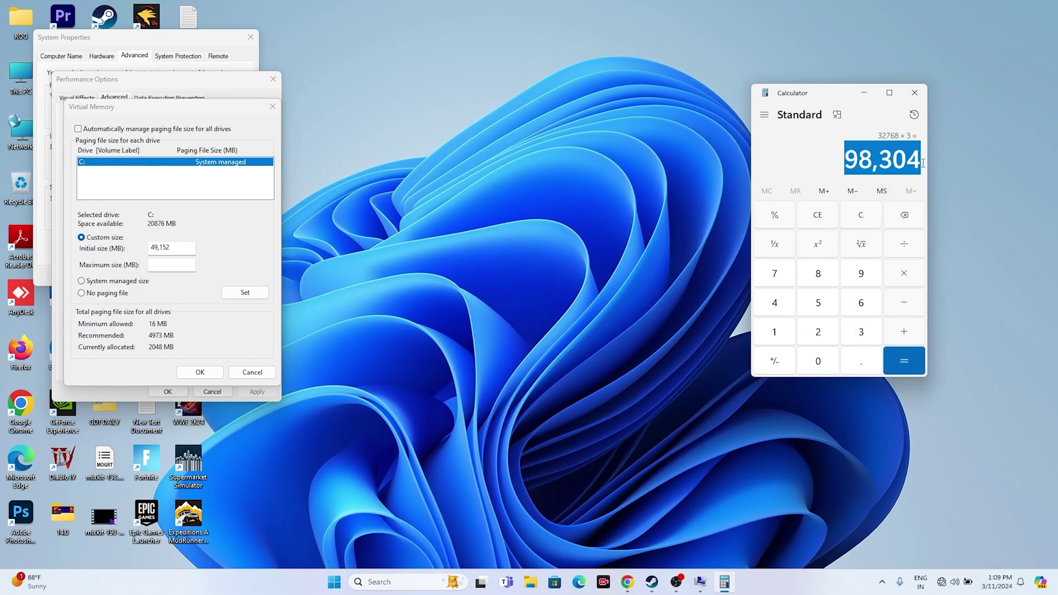
pyautogui.rightClick(916, 162)
pyautogui.click(937, 173)
pyautogui.rightClick(214, 266)
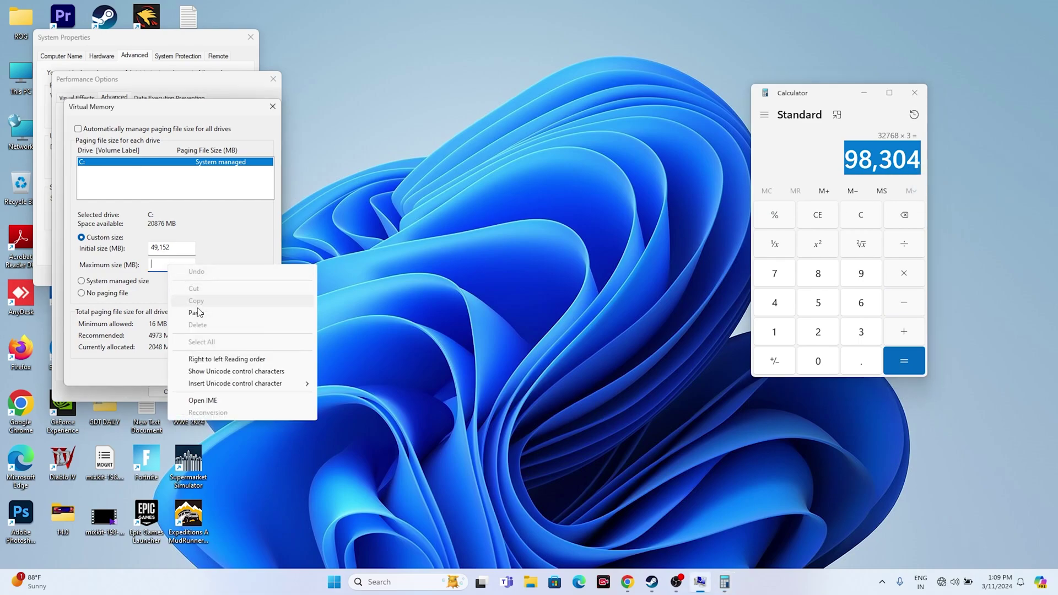
pyautogui.click(221, 313)
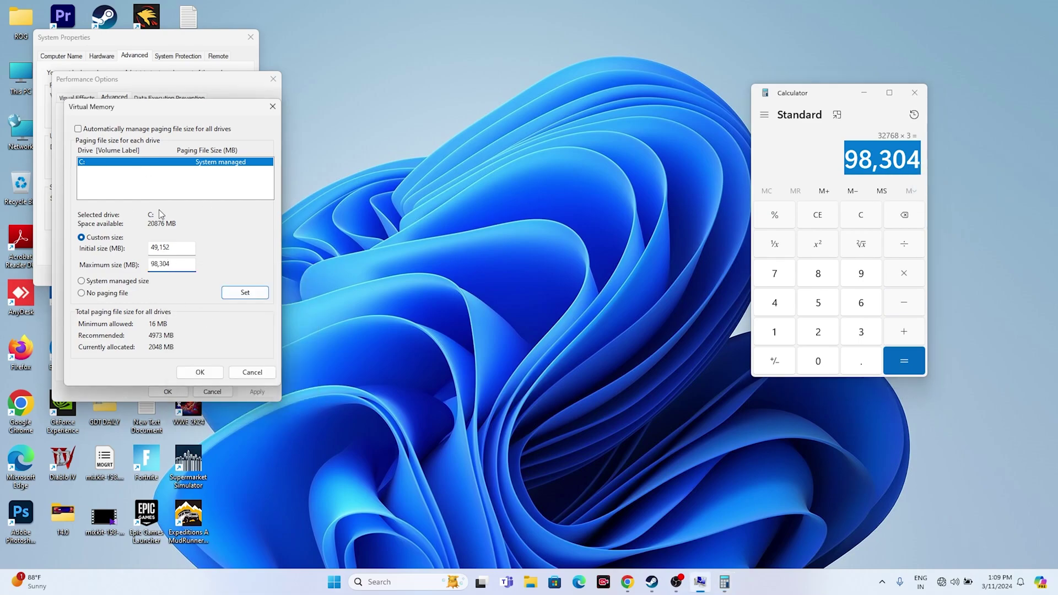
# - Confirm the Virtual Memory and Performance Options dialogs, close System Properties and Calculator, and switch to Steam
pyautogui.click(200, 372)
pyautogui.click(168, 391)
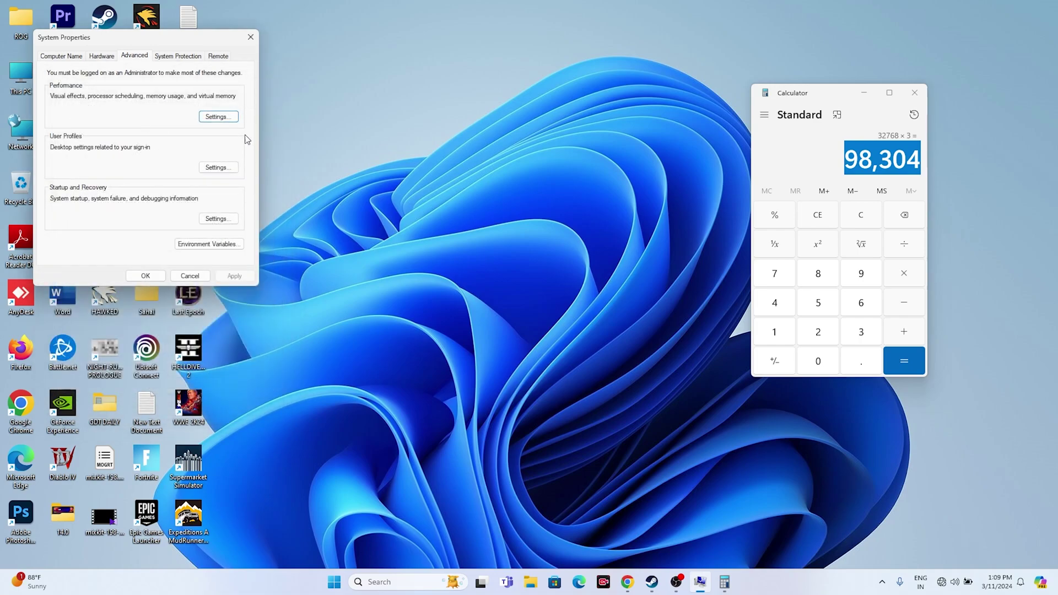
pyautogui.click(249, 38)
pyautogui.click(915, 92)
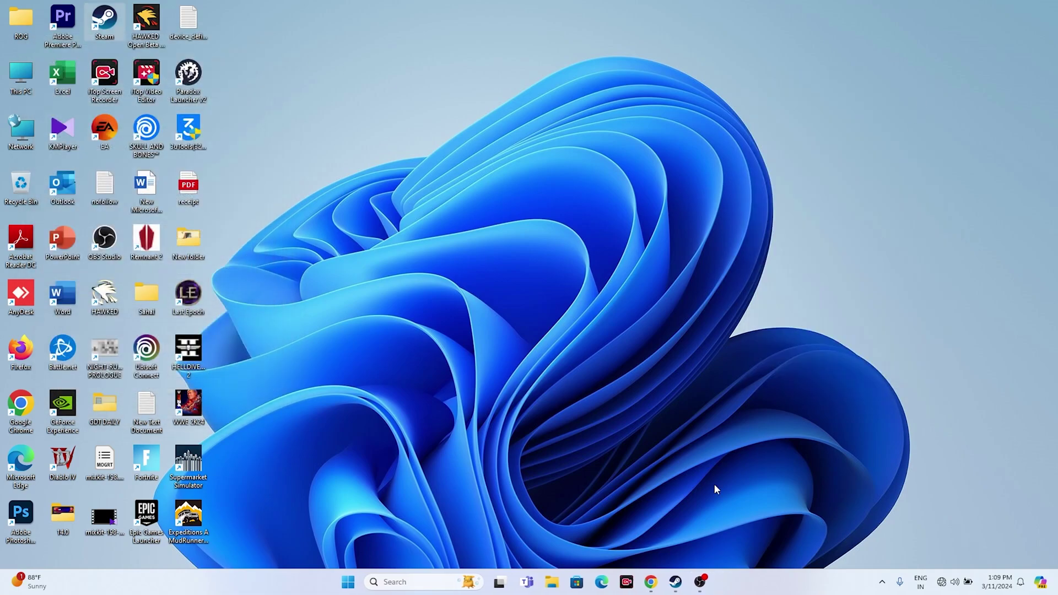
pyautogui.click(677, 583)
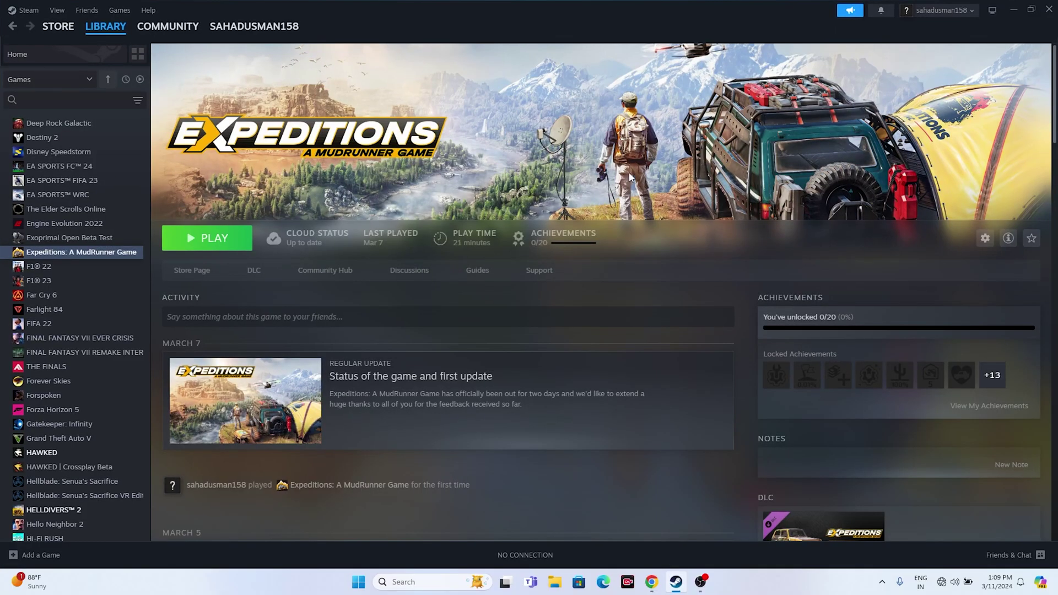
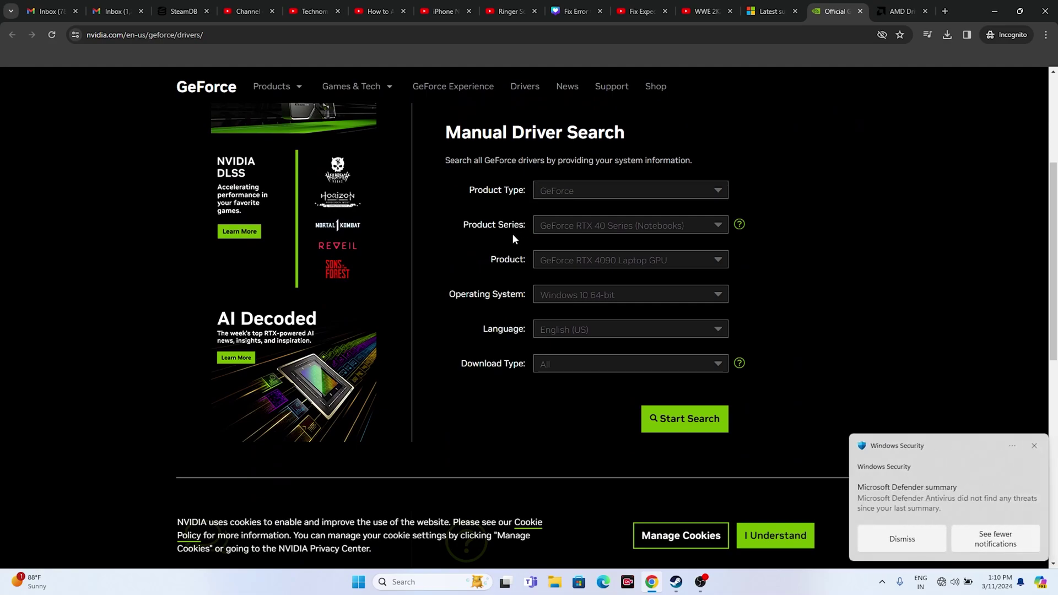
# - Dismiss the Windows Security notification and set the operating system in NVIDIA's manual driver search to Windows 11
pyautogui.click(1032, 444)
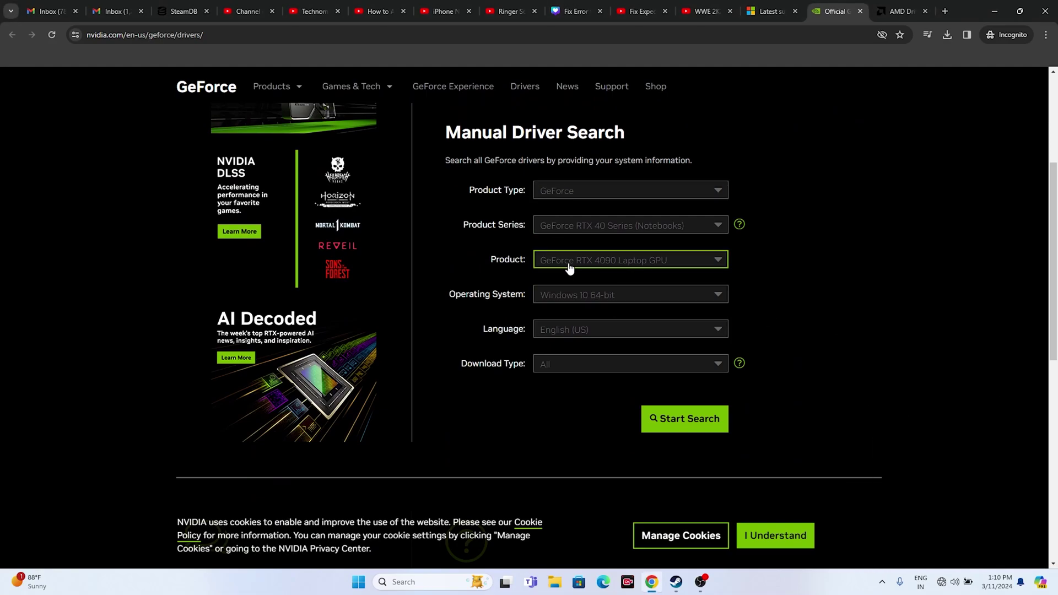
pyautogui.click(595, 299)
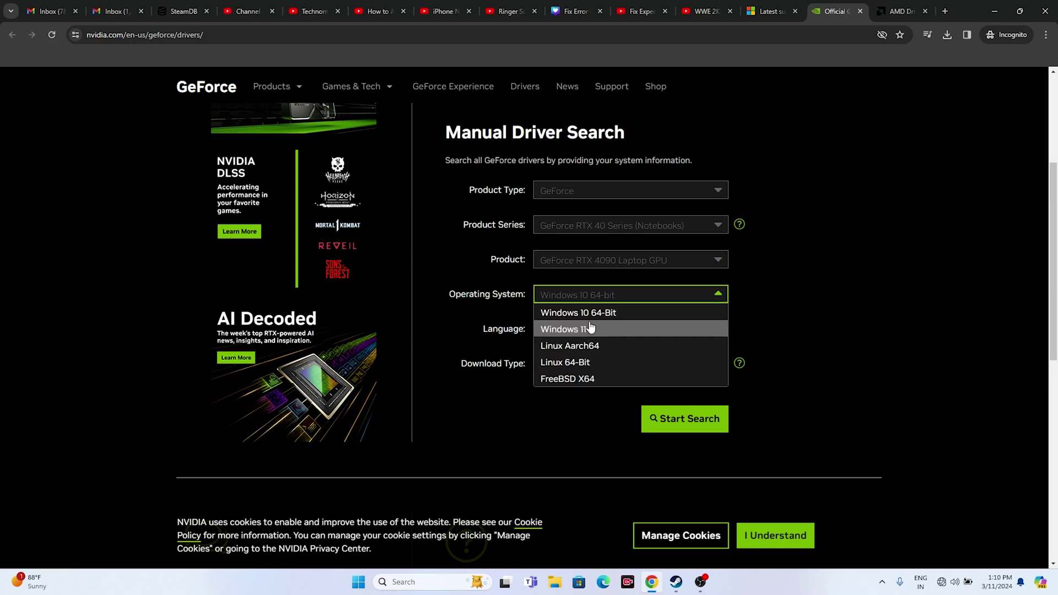
pyautogui.click(586, 329)
pyautogui.click(586, 301)
pyautogui.click(590, 329)
# - Check the Wi-Fi connection and review the automatic and manual driver options on the NVIDIA GeForce Drivers page
pyautogui.scroll(-5, 605, 271)
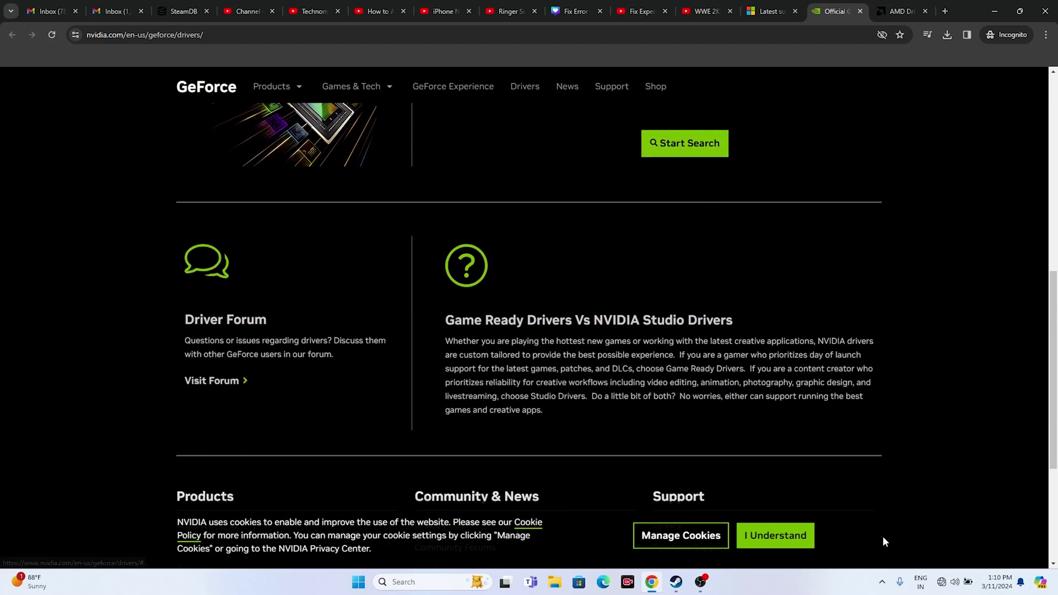
pyautogui.click(943, 582)
pyautogui.click(906, 320)
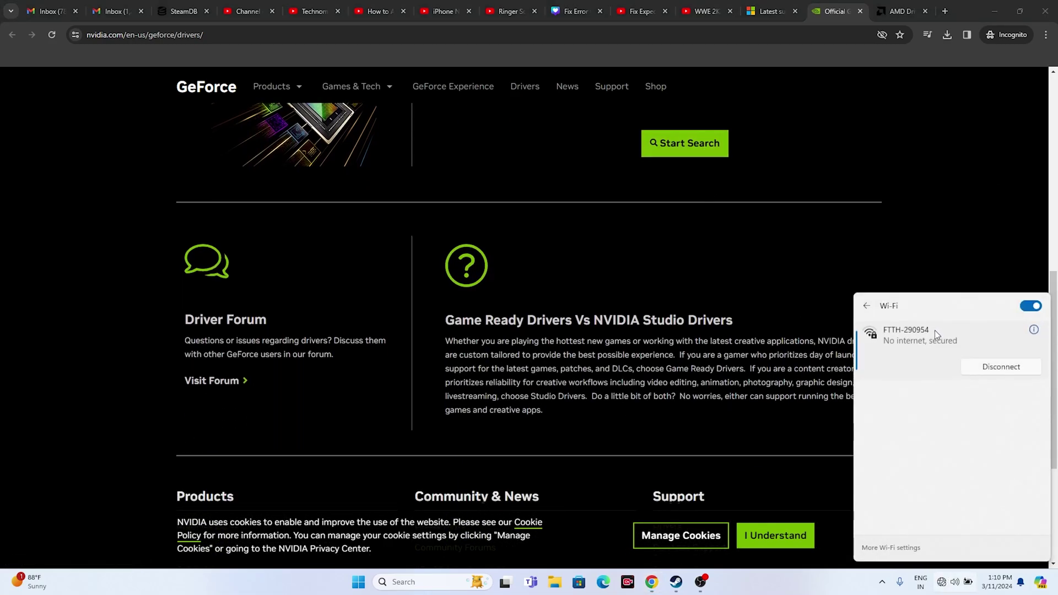
pyautogui.click(977, 268)
pyautogui.scroll(8, 842, 272)
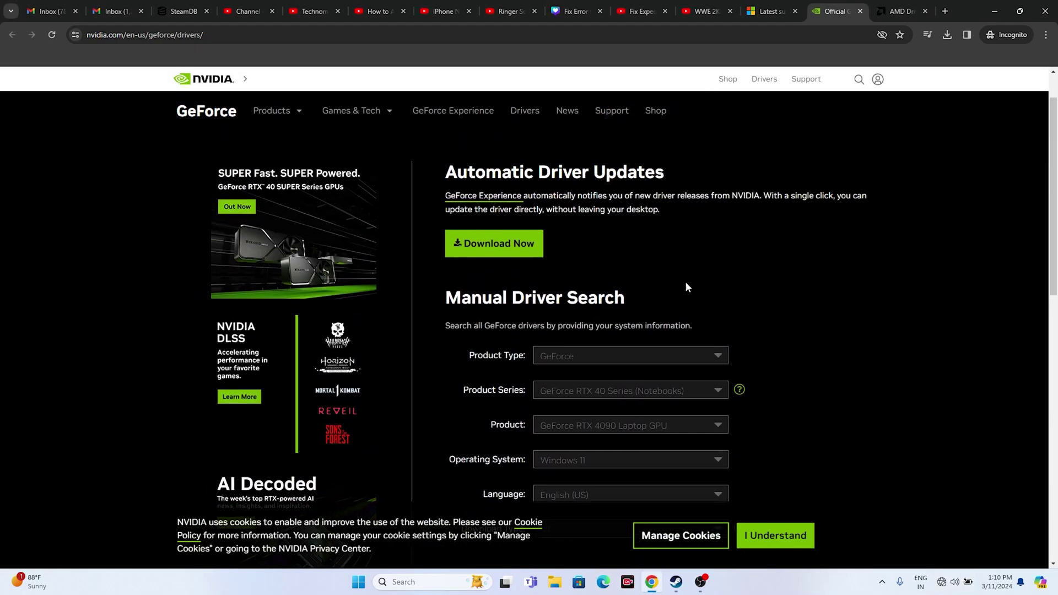
pyautogui.scroll(-5, 683, 290)
pyautogui.scroll(4, 852, 290)
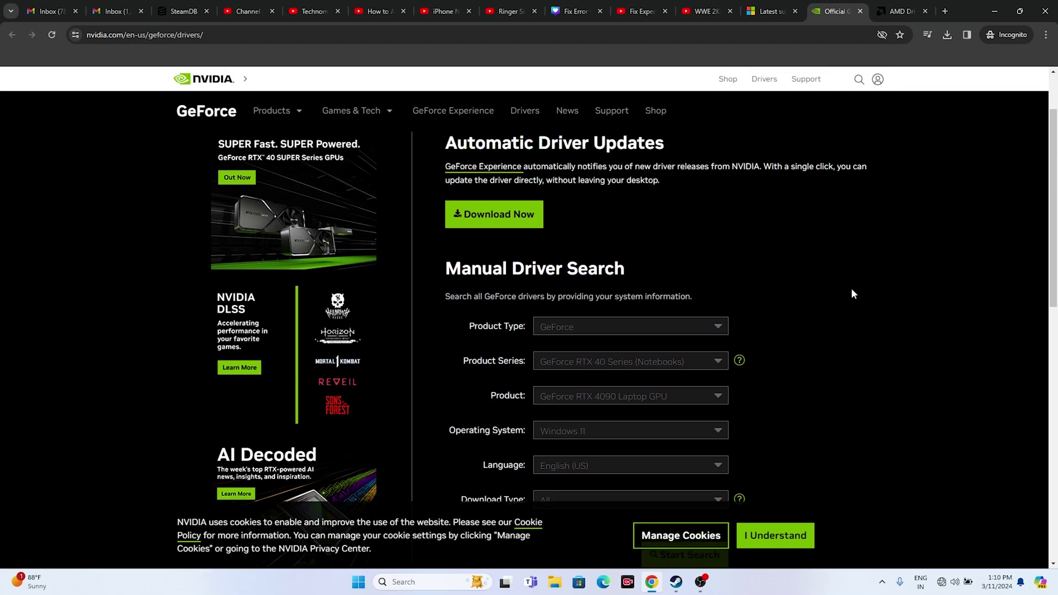
pyautogui.scroll(2, 853, 294)
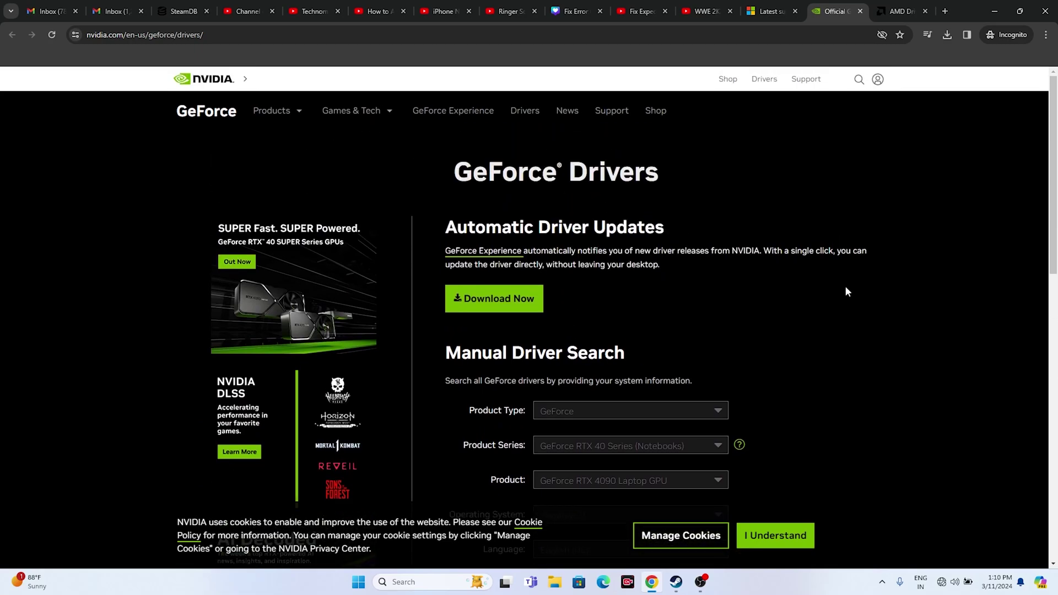
# - Examine the Windows driver download and product selection options on the AMD Drivers and Support page
pyautogui.click(894, 10)
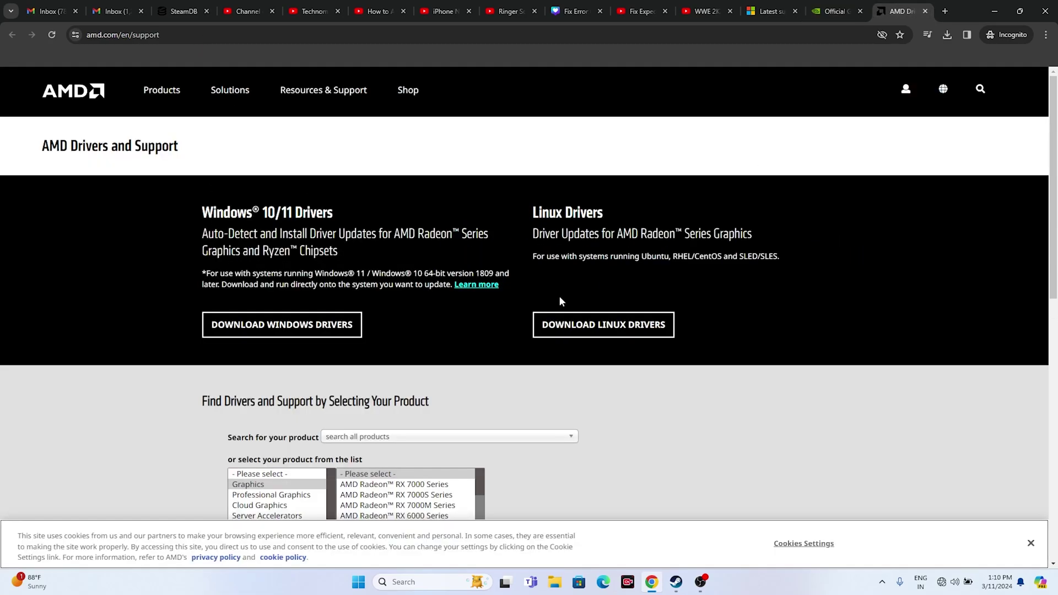
pyautogui.scroll(-4, 559, 296)
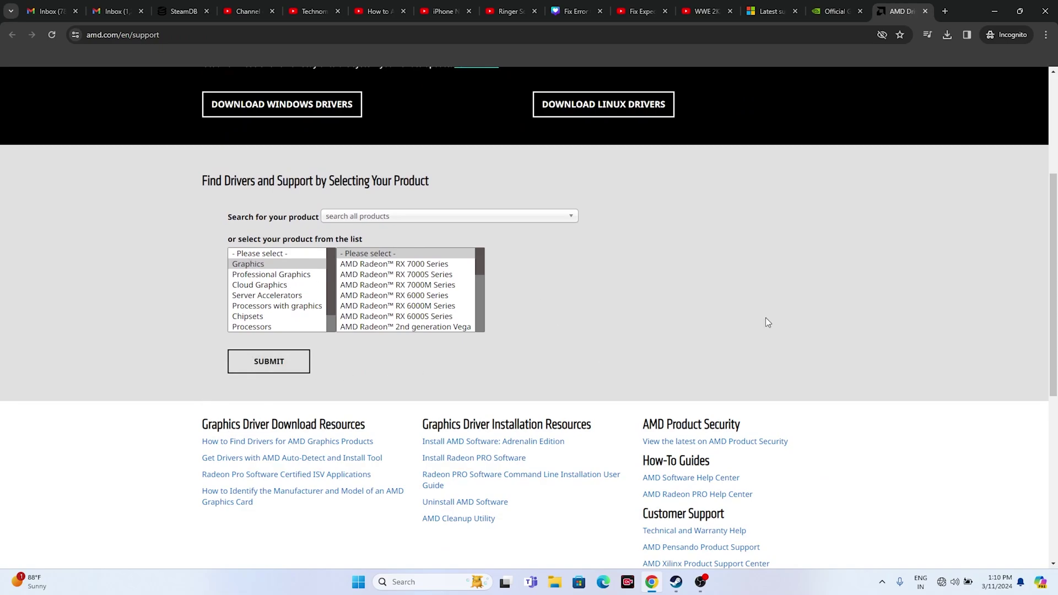
pyautogui.scroll(1, 767, 320)
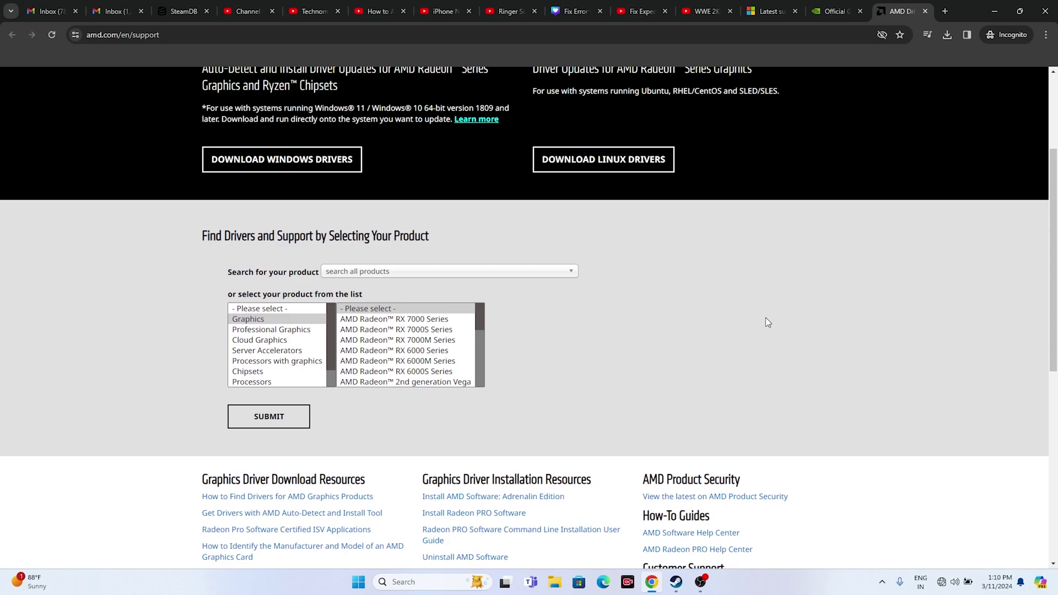
pyautogui.scroll(-1, 768, 323)
pyautogui.scroll(3, 768, 323)
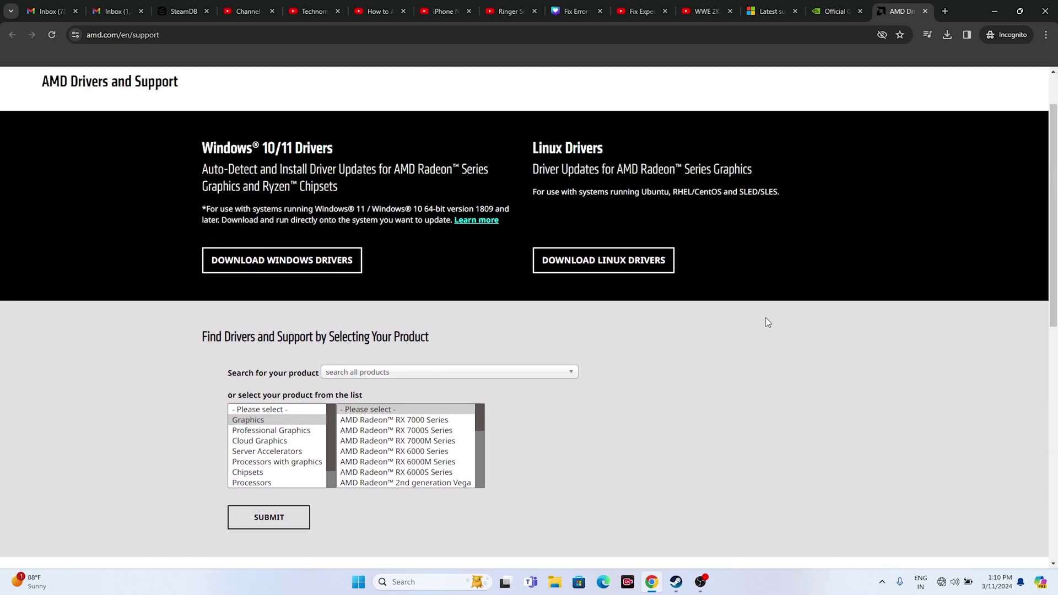
pyautogui.scroll(1, 768, 323)
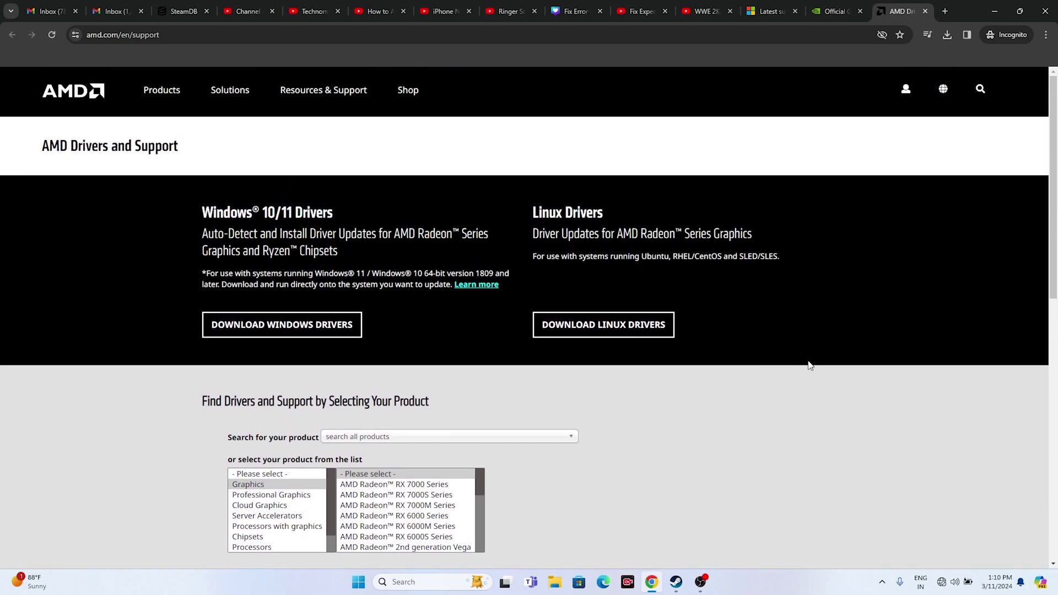
# - Examine the X64 and X86 downloads on the Microsoft Visual C++ Redistributable page, and minimize the browser
pyautogui.click(775, 12)
pyautogui.moveTo(507, 219); pyautogui.dragTo(290, 175)
pyautogui.click(525, 215)
pyautogui.scroll(-9, 526, 215)
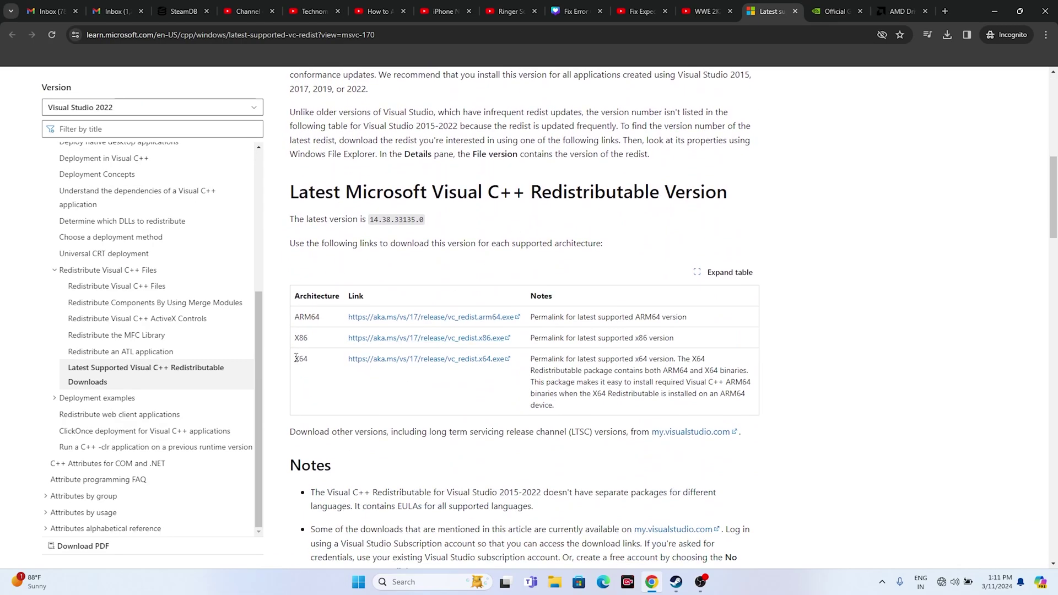
pyautogui.doubleClick(297, 361)
pyautogui.doubleClick(302, 338)
pyautogui.scroll(2, 899, 368)
pyautogui.scroll(6, 899, 369)
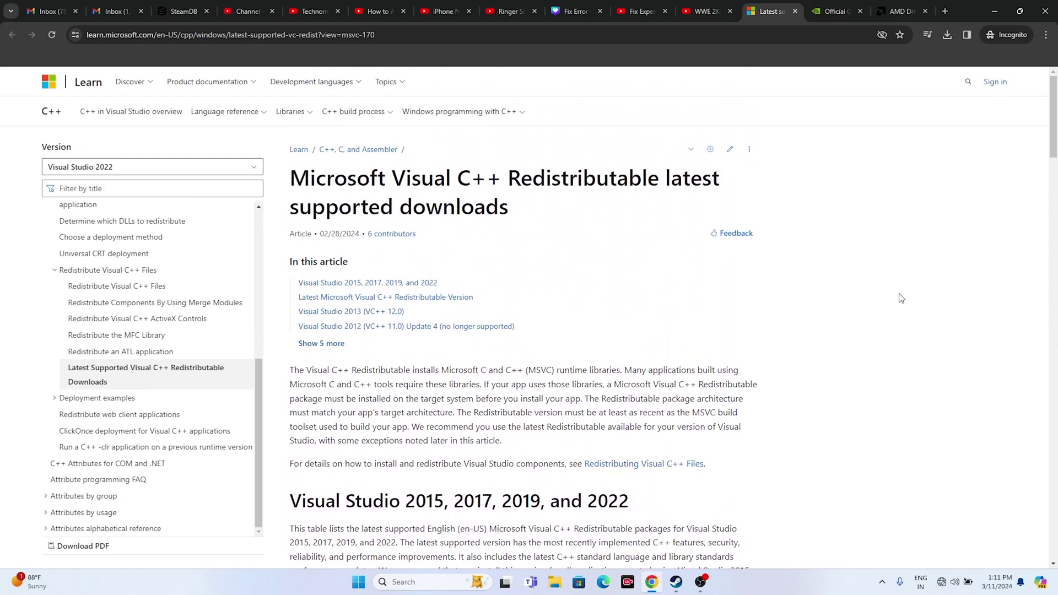
pyautogui.click(992, 11)
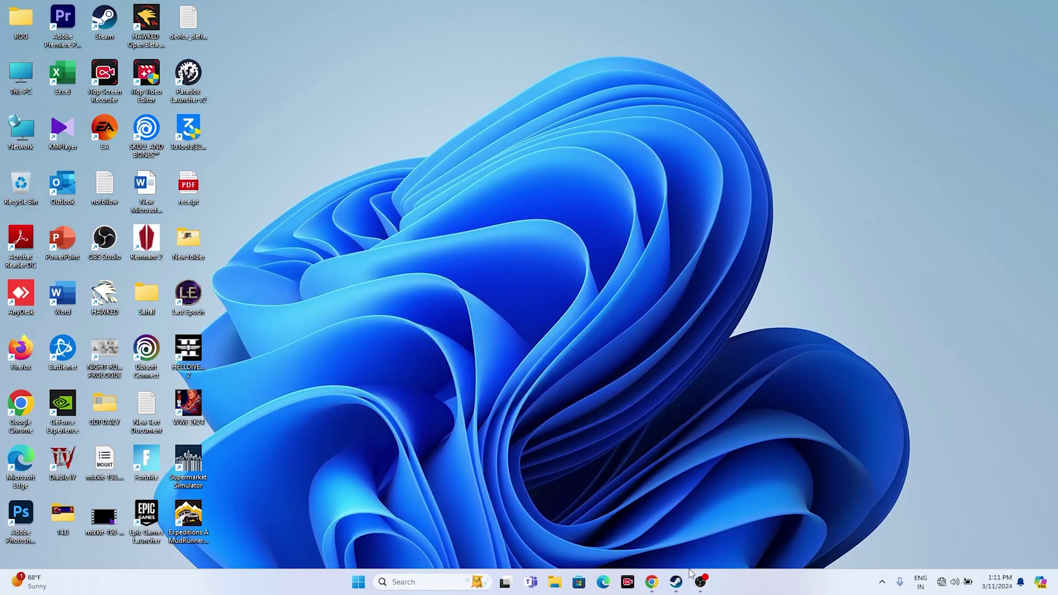
# - Verify the integrity of the game files of Expeditions: A MudRunner Game in Steam and close its properties
pyautogui.click(676, 582)
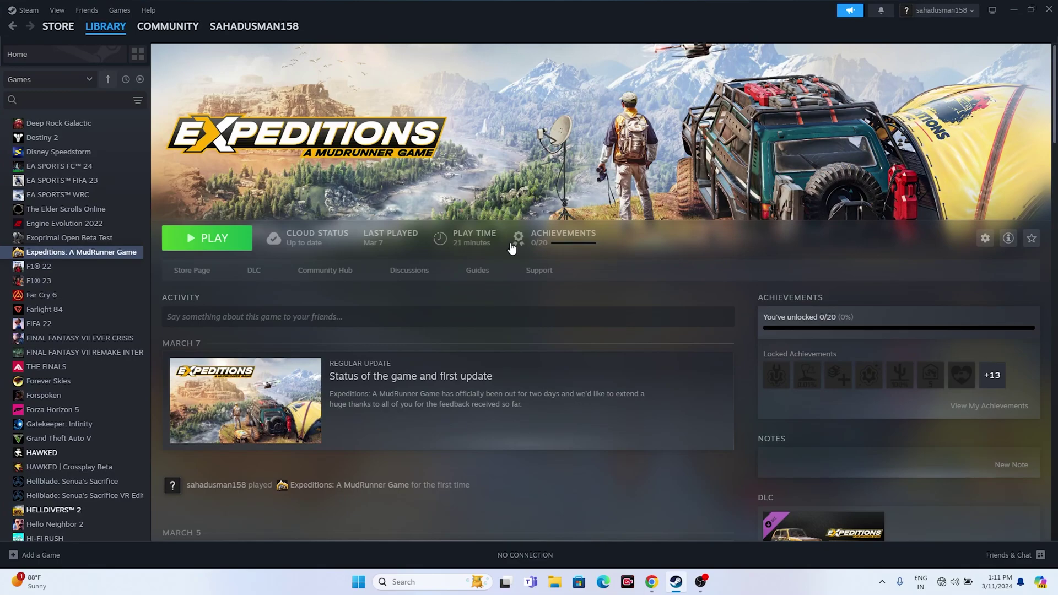
pyautogui.rightClick(64, 252)
pyautogui.click(92, 334)
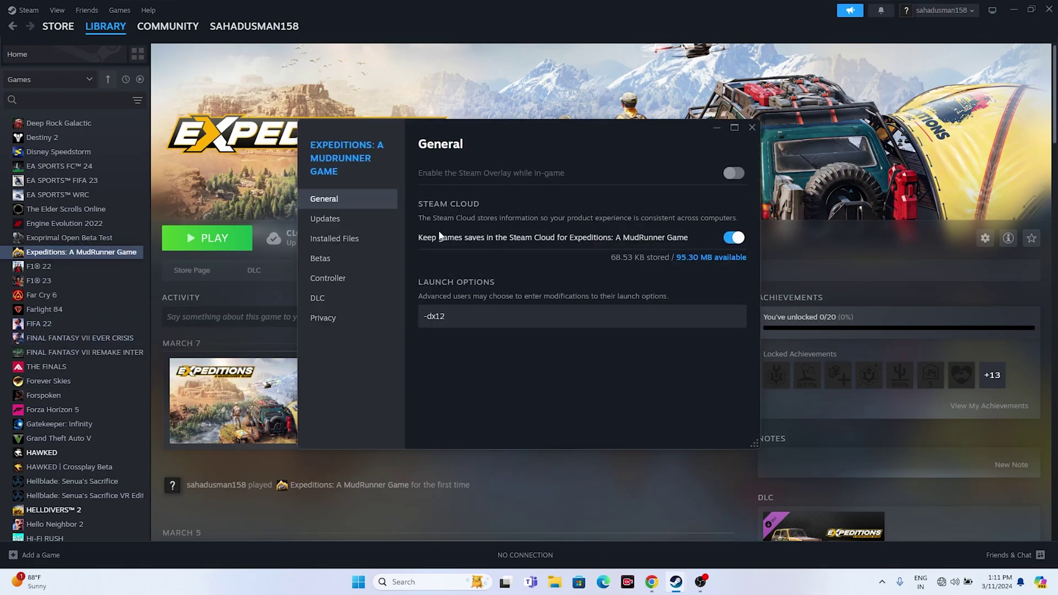
pyautogui.click(353, 238)
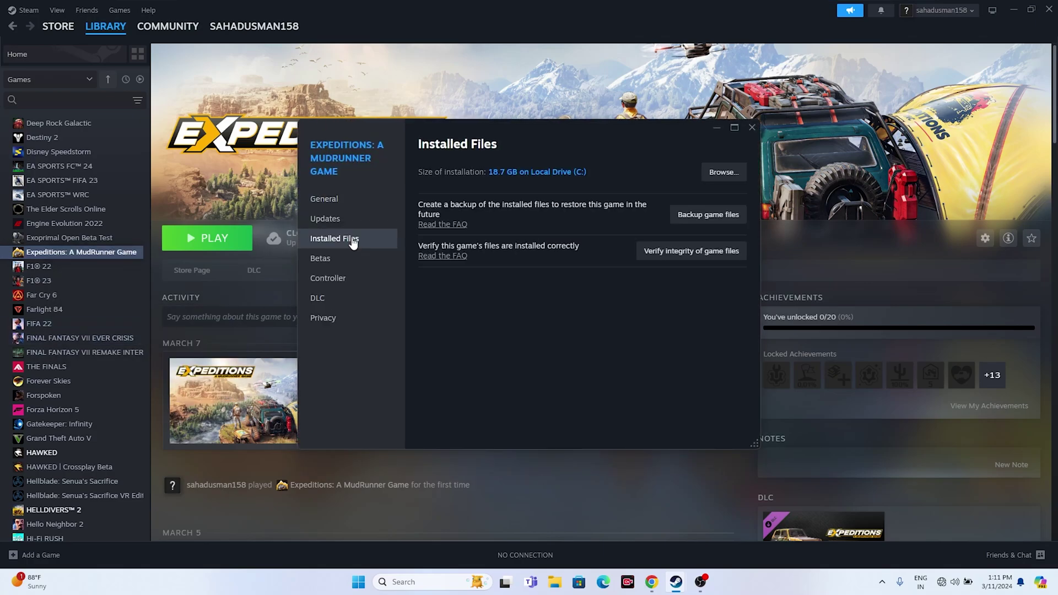
pyautogui.click(709, 251)
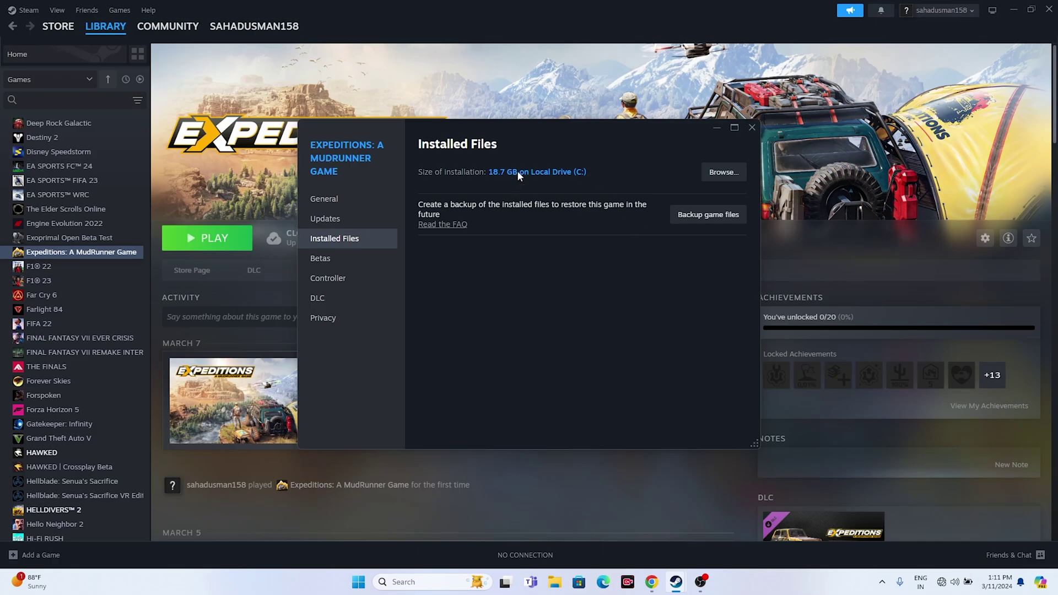
pyautogui.click(751, 128)
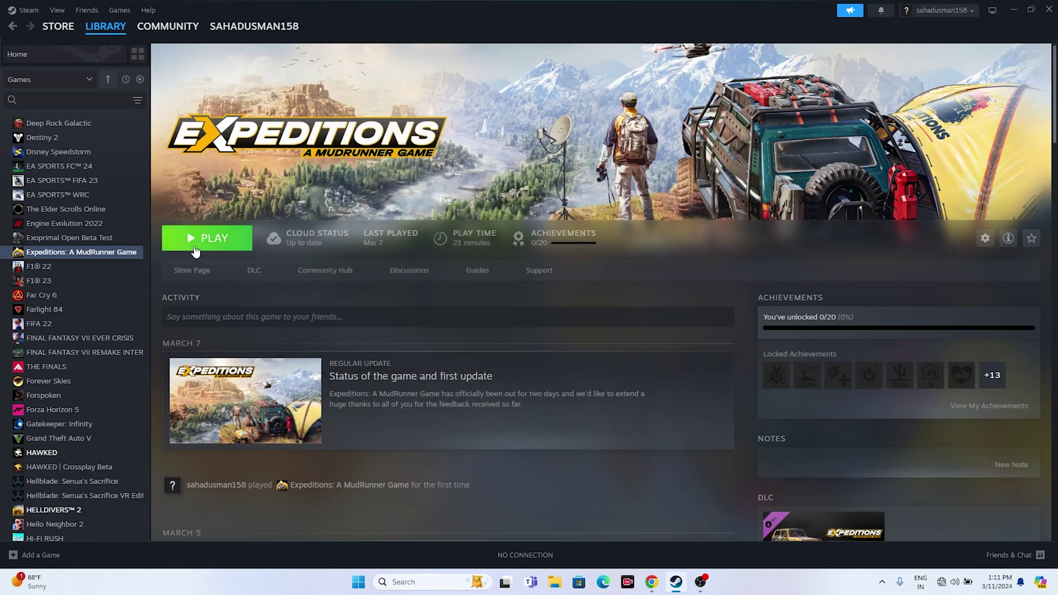
# - View the management options for Expeditions: A MudRunner Game in the Steam library, including Uninstall, and dismiss them
pyautogui.rightClick(99, 257)
pyautogui.moveTo(127, 322)
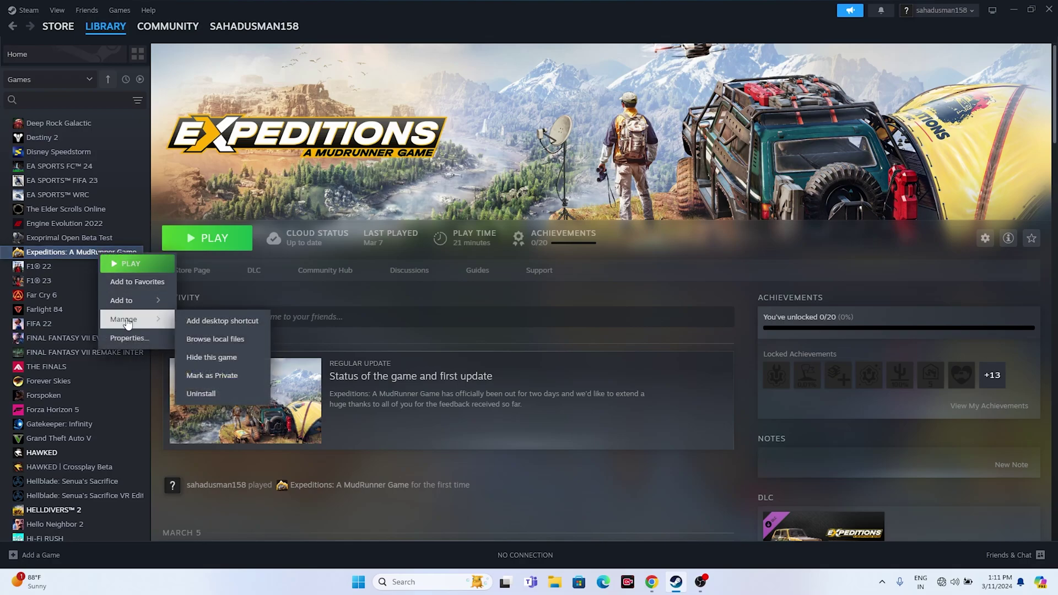
pyautogui.click(606, 323)
# - Check the free space on Local Disk (C:) in File Explorer and close the window
pyautogui.click(555, 582)
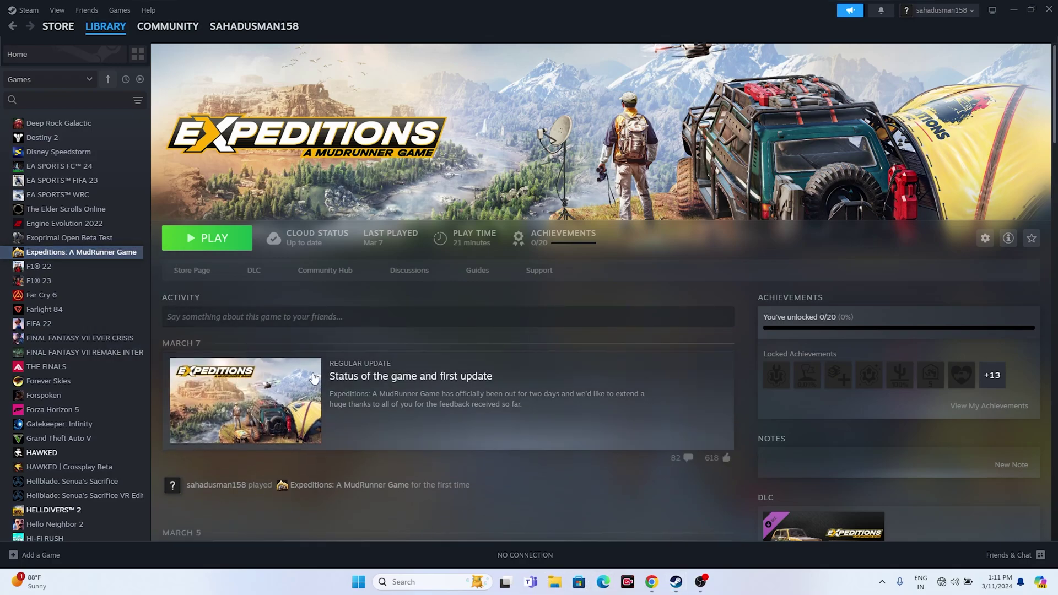
pyautogui.click(39, 386)
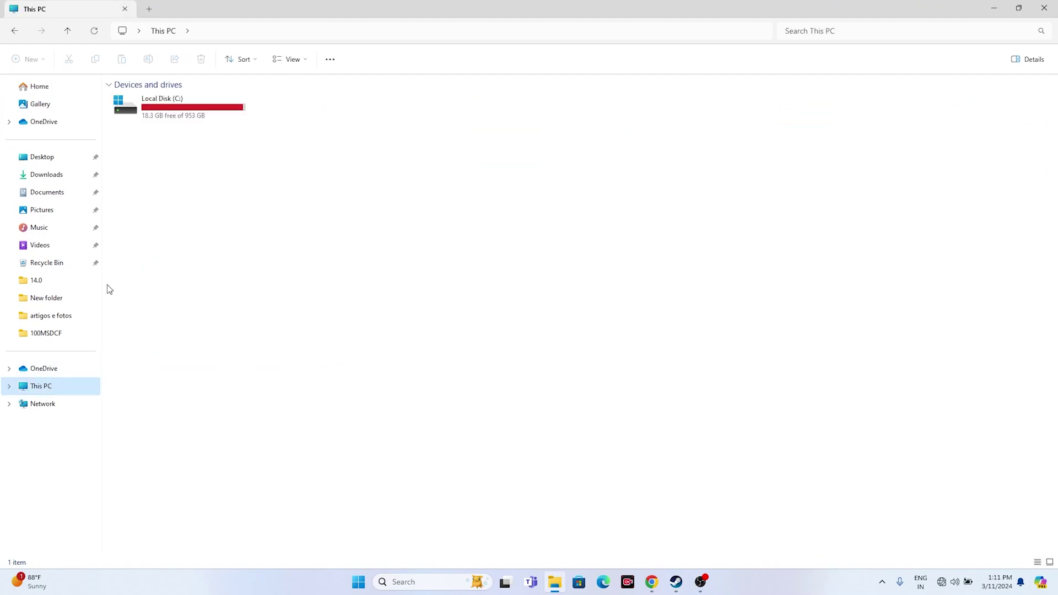
pyautogui.moveTo(192, 110)
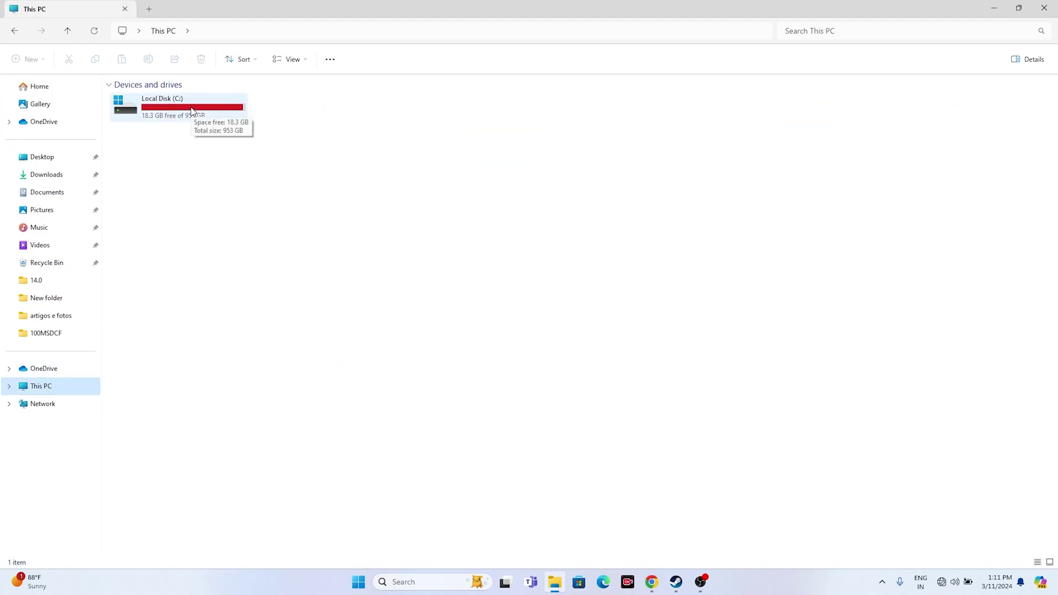
pyautogui.click(1044, 7)
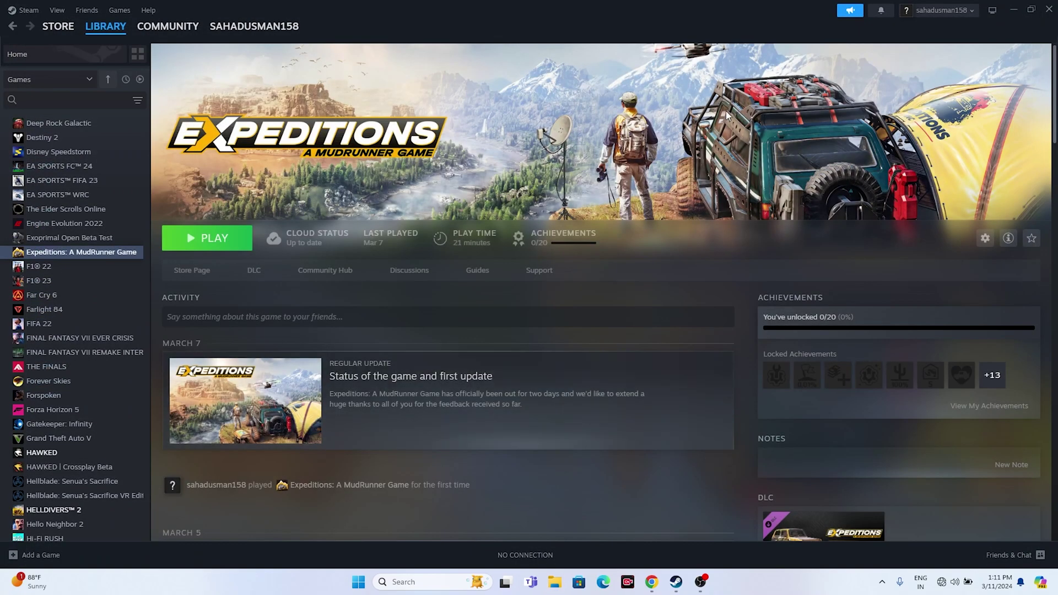